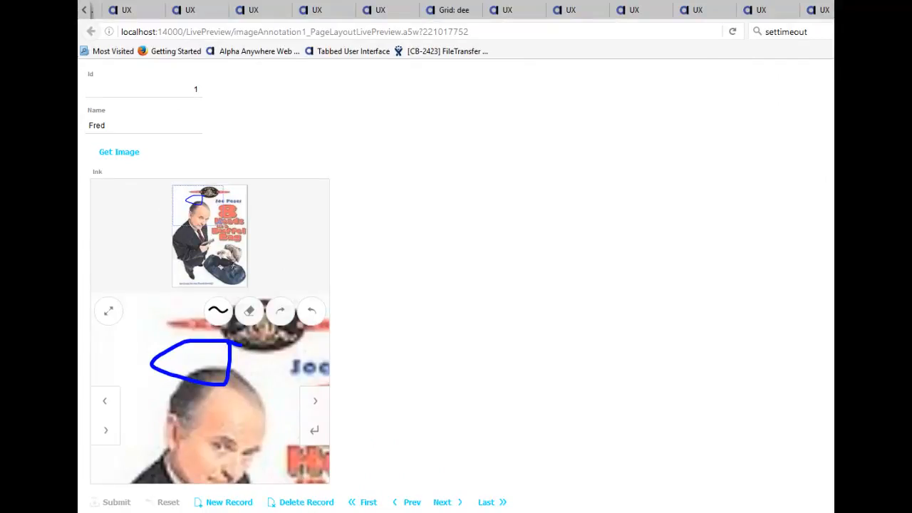
# - Examine the ink data stored for the first record of the imageAnnotation table in form view, and return to grid view
pyautogui.moveTo(79, 123); pyautogui.dragTo(443, 123)
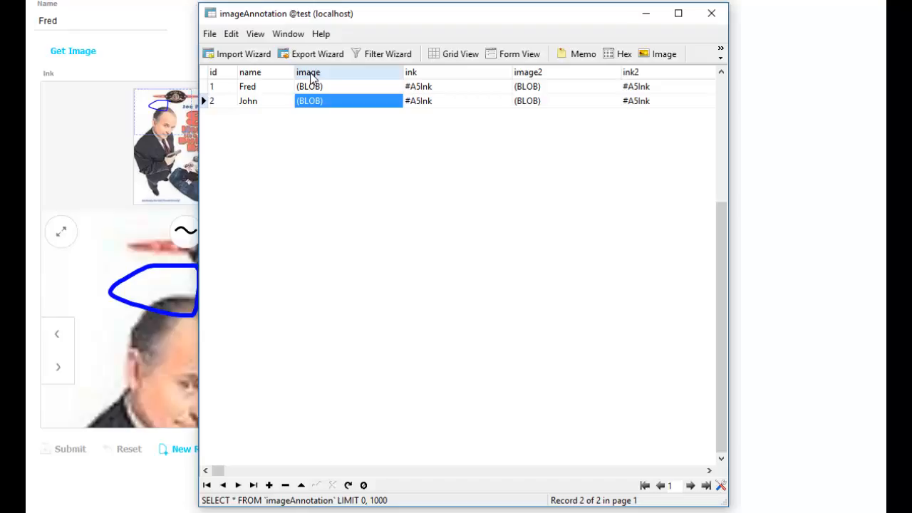
pyautogui.click(423, 86)
pyautogui.write('+c+c+d+c+c+cb+')
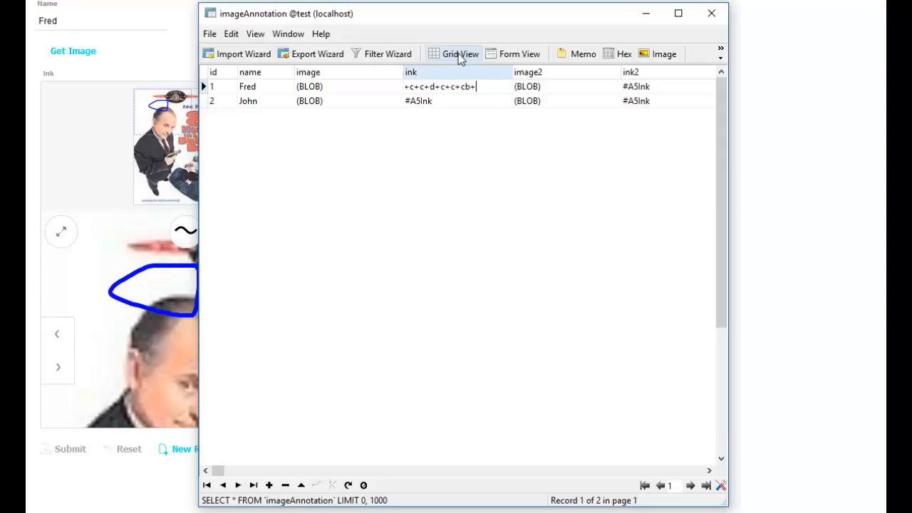
pyautogui.click(508, 57)
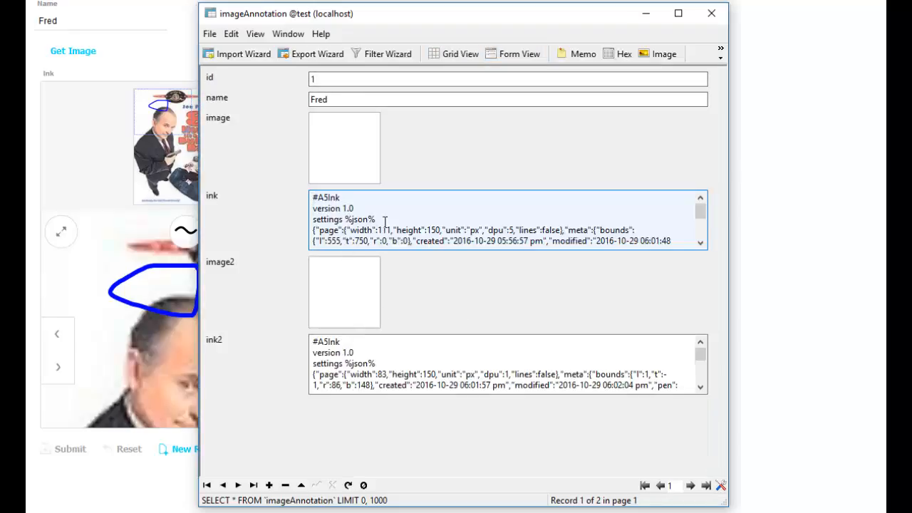
pyautogui.click(700, 244)
pyautogui.doubleClick(701, 243)
pyautogui.click(701, 244)
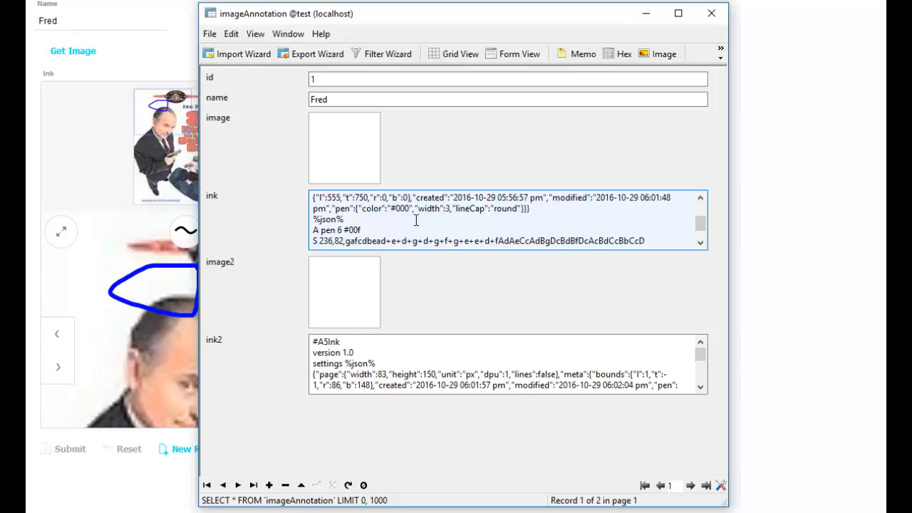
pyautogui.click(457, 57)
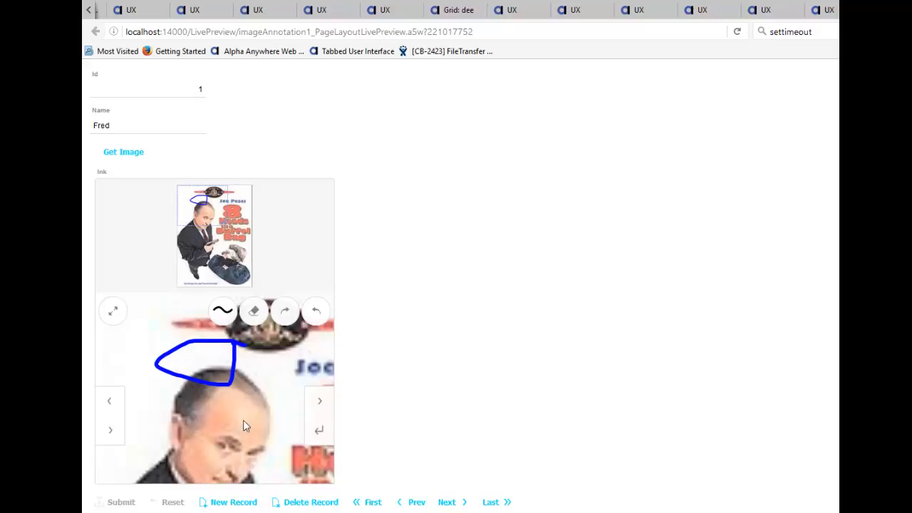
# - Draw a loop over the man's lower face with the thickest red pen, and erase the loop's upper part
pyautogui.click(223, 313)
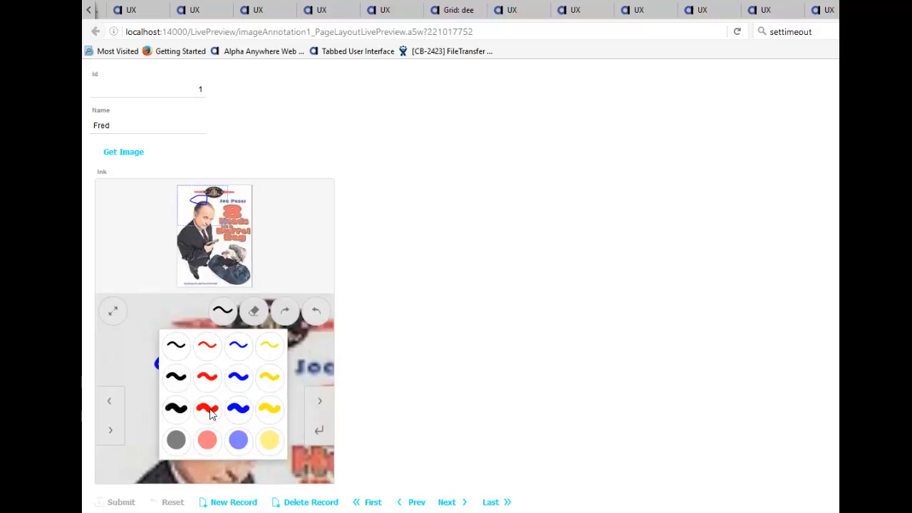
pyautogui.click(210, 408)
pyautogui.moveTo(227, 436)
pyautogui.mouseDown()
pyautogui.moveTo(223, 484)
pyautogui.moveTo(279, 459)
pyautogui.moveTo(246, 440)
pyautogui.moveTo(224, 445)
pyautogui.mouseUp()
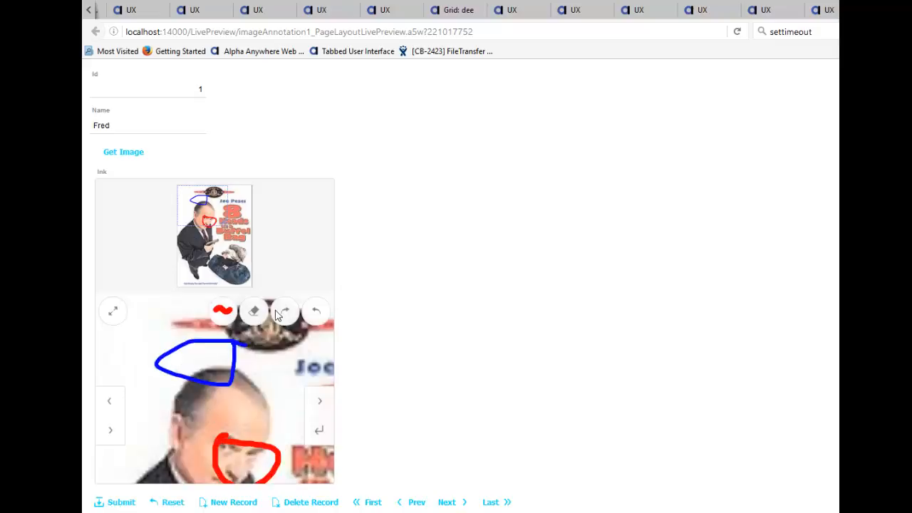
pyautogui.click(252, 313)
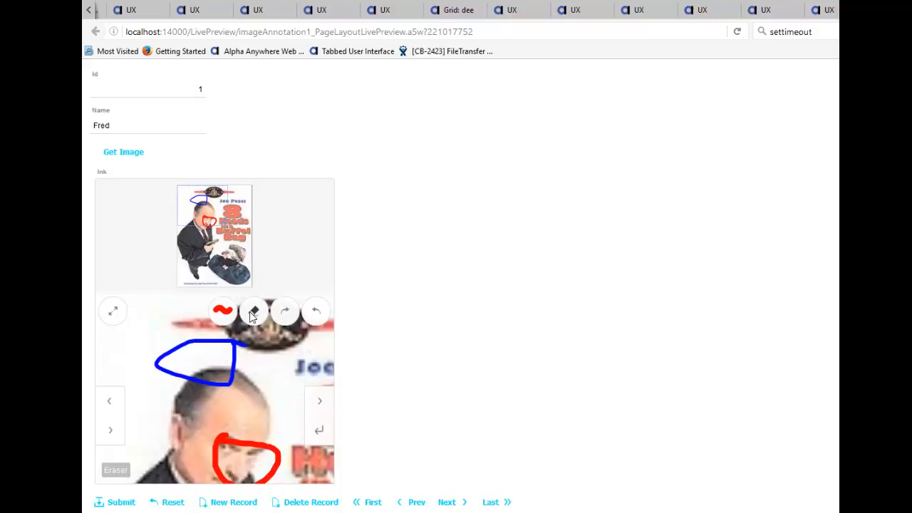
pyautogui.moveTo(221, 443)
pyautogui.mouseDown()
pyautogui.moveTo(275, 451)
pyautogui.moveTo(240, 449)
pyautogui.mouseUp()
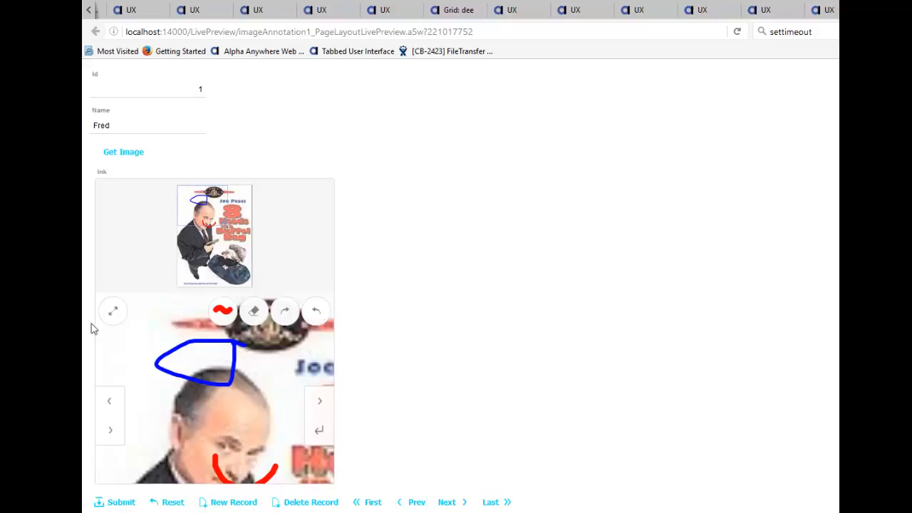
# - Submit the changed annotation of the first record and go to the next record
pyautogui.click(114, 312)
pyautogui.click(114, 199)
pyautogui.click(115, 504)
pyautogui.click(447, 503)
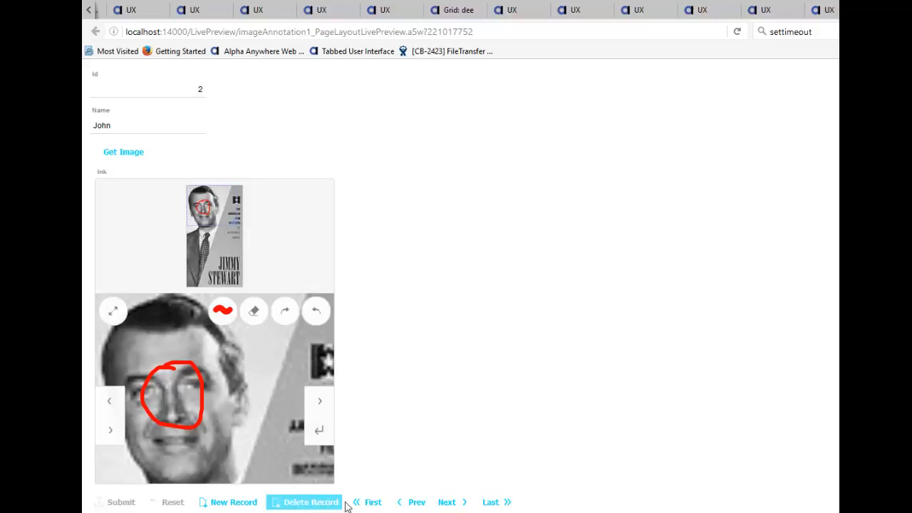
# - Create a new record and enter the person's first name in the Name field
pyautogui.click(233, 503)
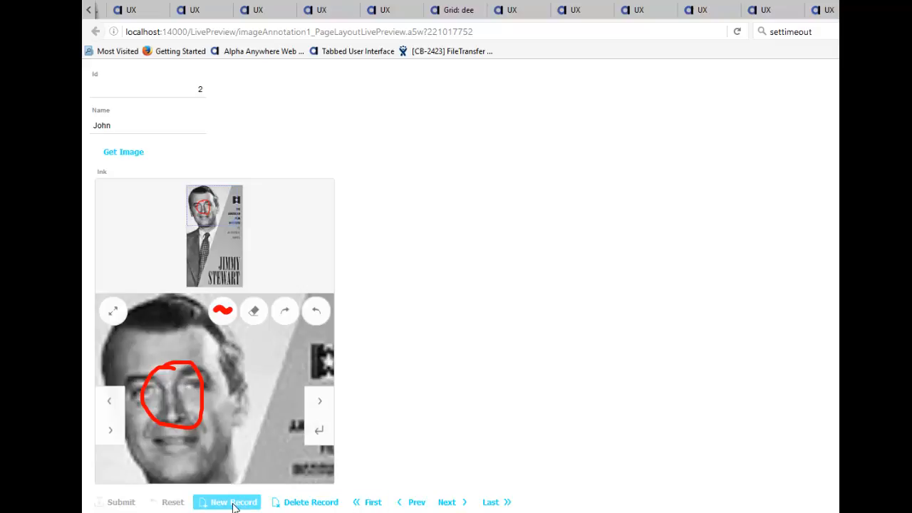
pyautogui.click(125, 128)
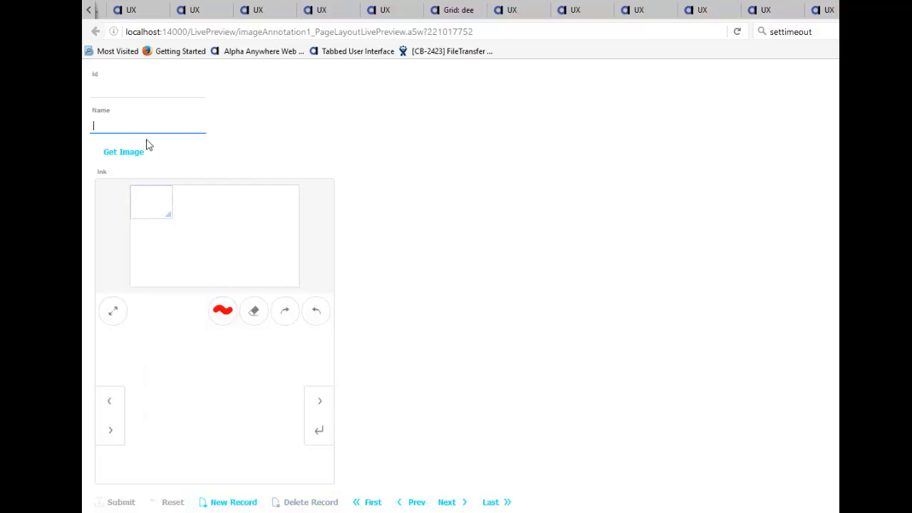
pyautogui.write('Gary')
# - Load the picture 4309.JPG from the MovieImages folder as the new record's image
pyautogui.click(120, 153)
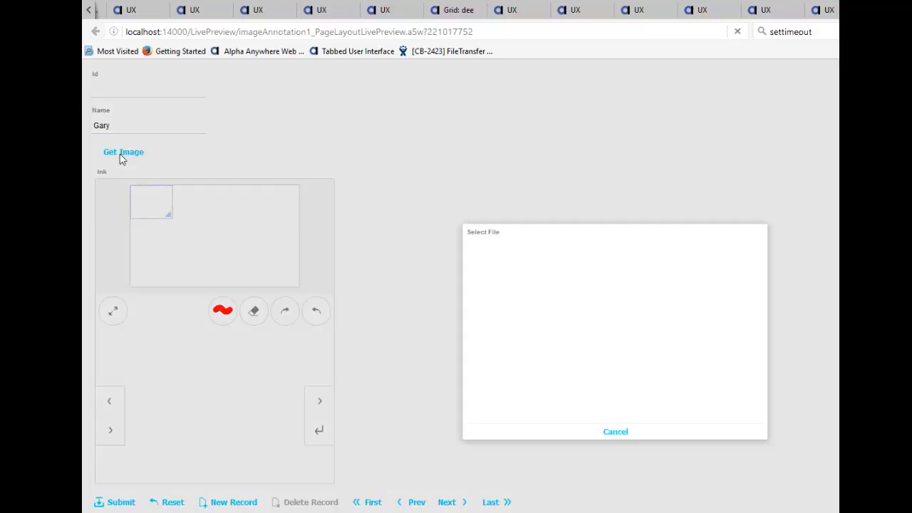
pyautogui.click(581, 269)
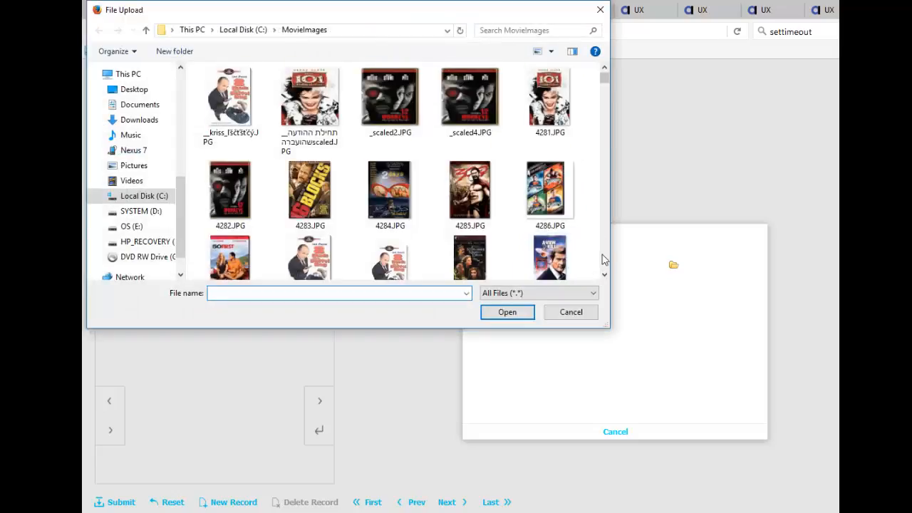
pyautogui.scroll(-2, 603, 260)
pyautogui.scroll(-2, 604, 260)
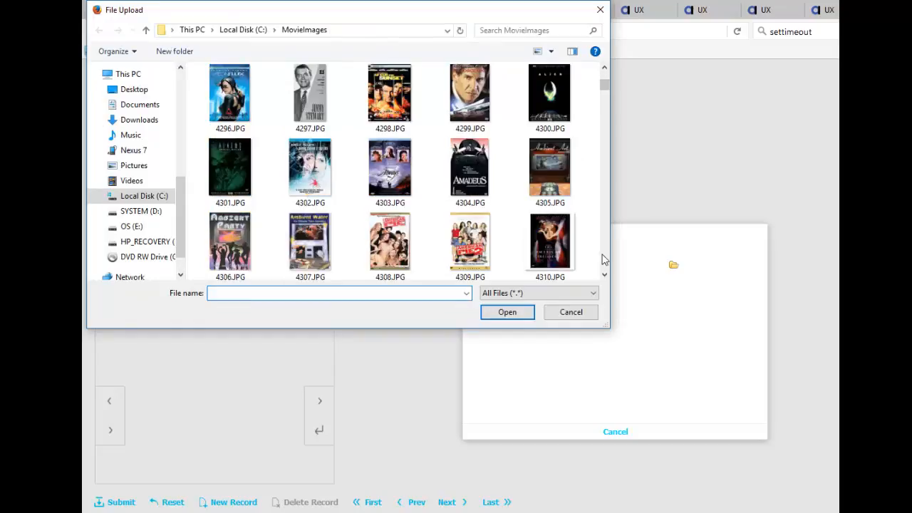
pyautogui.click(470, 247)
pyautogui.click(512, 315)
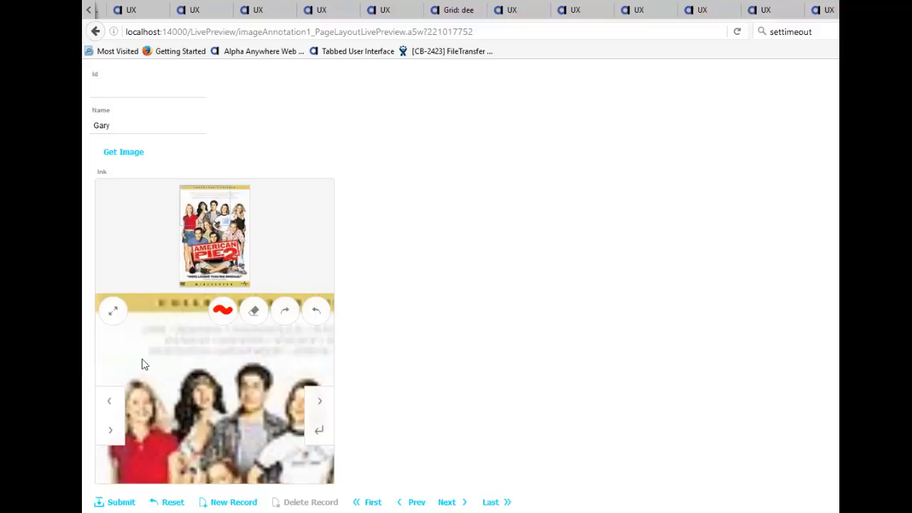
# - Draw a thick red box over the back-row heads and a medium blue loop near the poster's lower right corner
pyautogui.moveTo(137, 357)
pyautogui.mouseDown()
pyautogui.moveTo(240, 355)
pyautogui.moveTo(287, 400)
pyautogui.moveTo(141, 399)
pyautogui.moveTo(143, 352)
pyautogui.mouseUp()
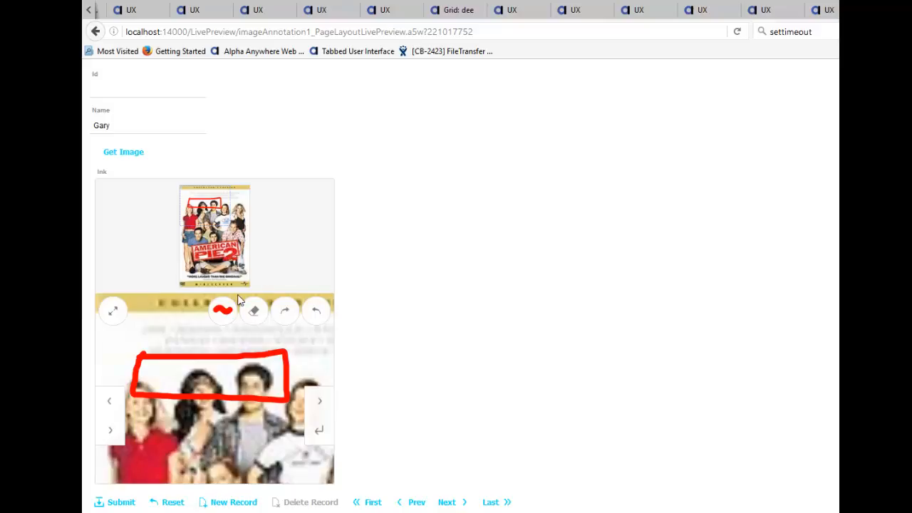
pyautogui.click(230, 270)
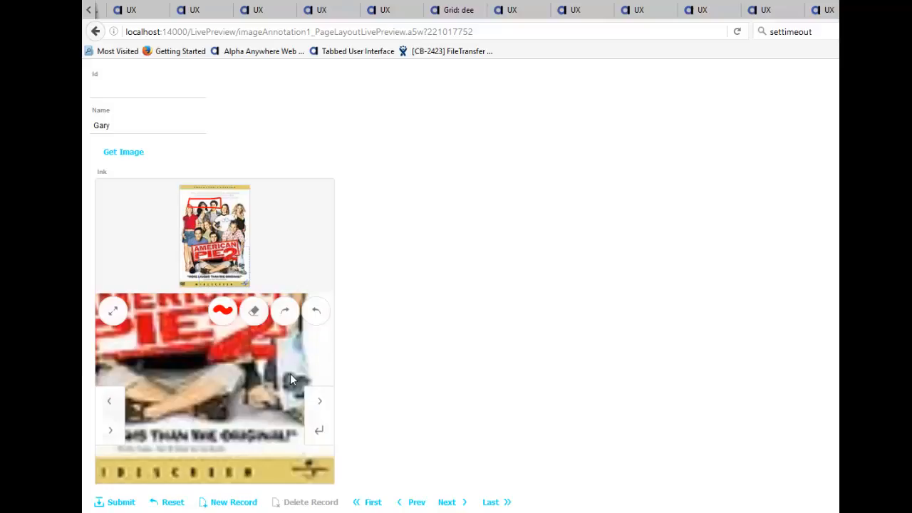
pyautogui.click(224, 315)
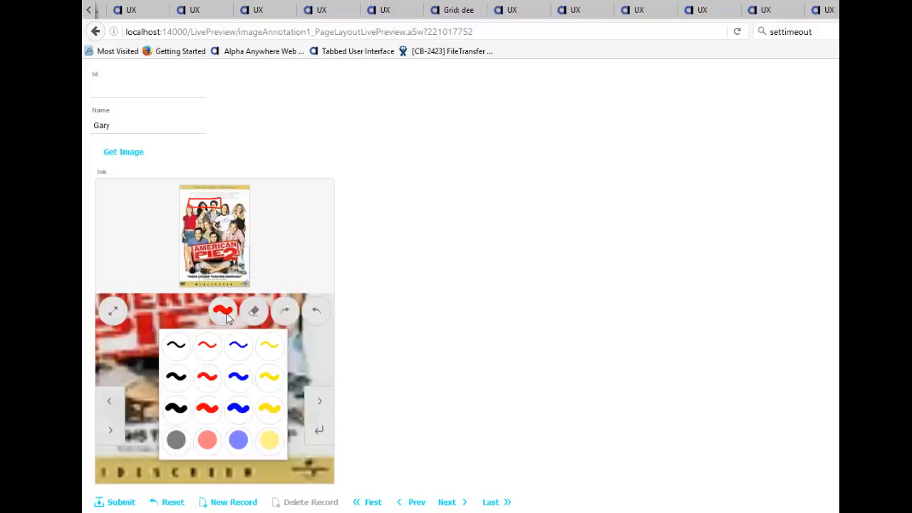
pyautogui.click(239, 378)
pyautogui.moveTo(312, 373); pyautogui.dragTo(248, 373)
pyautogui.moveTo(242, 432)
pyautogui.mouseDown()
pyautogui.moveTo(292, 377)
pyautogui.moveTo(267, 399)
pyautogui.mouseUp()
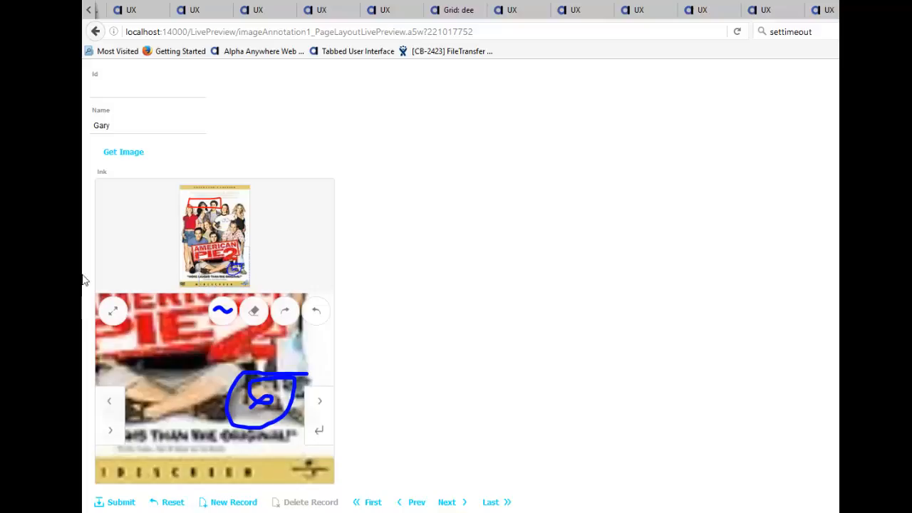
# - Check the annotated poster at different positions and magnifications, and submit the new record
pyautogui.click(245, 286)
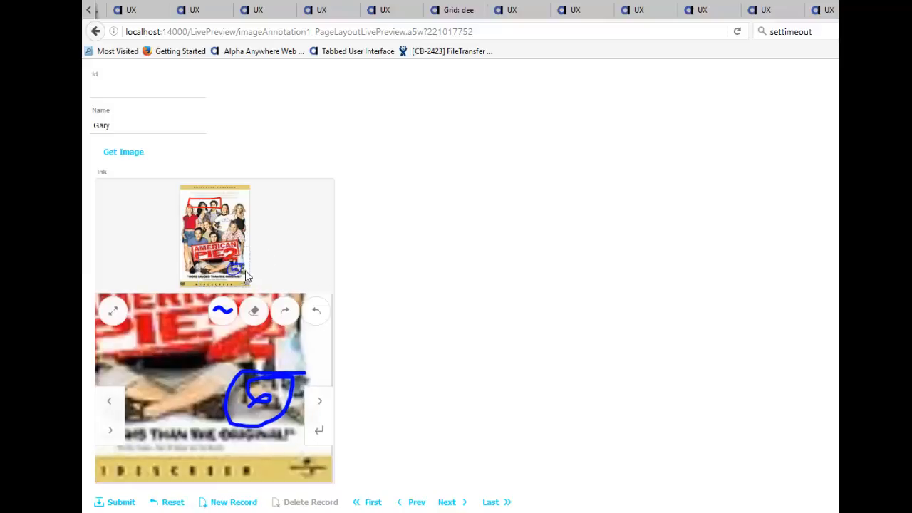
pyautogui.click(226, 269)
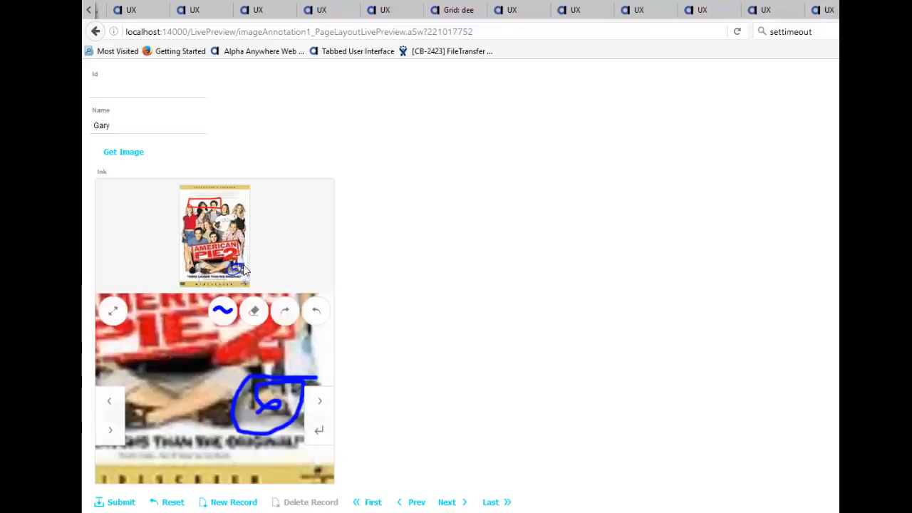
pyautogui.click(229, 260)
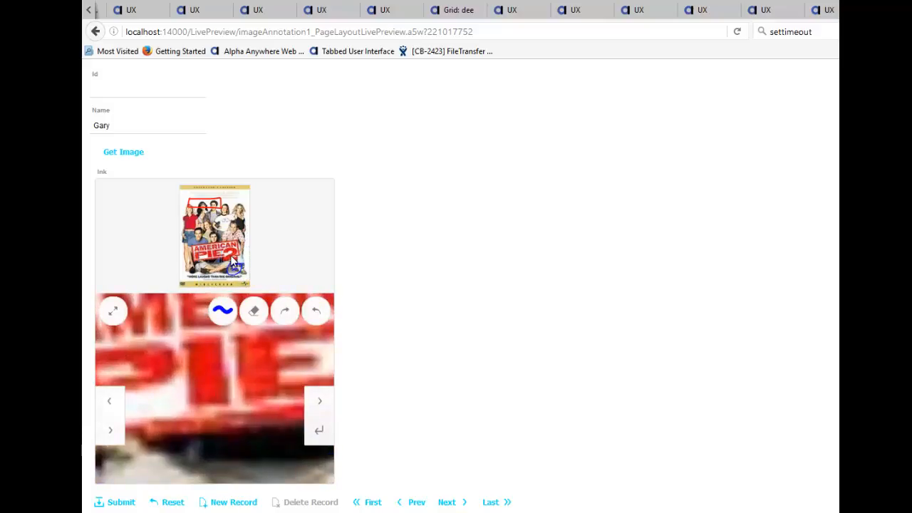
pyautogui.click(123, 503)
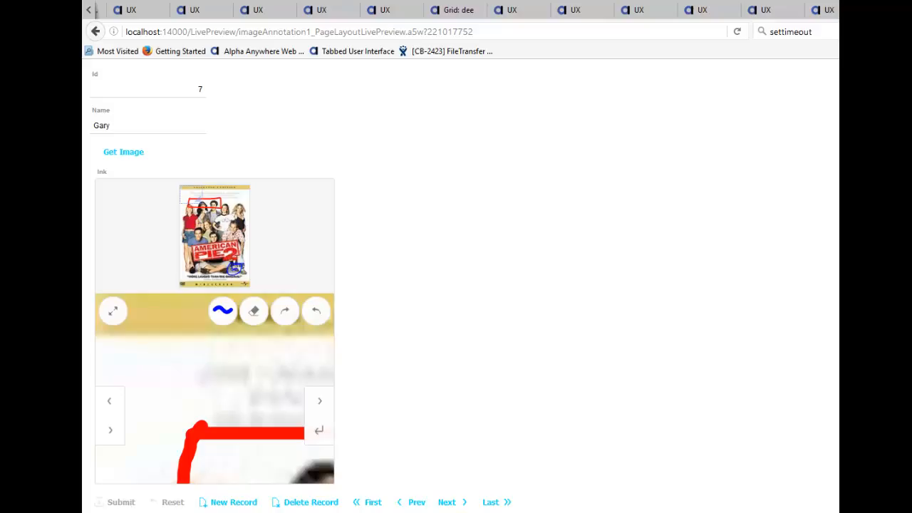
# - Refresh the imageAnnotation table in the database window to check the saved record, and return to the form's first record
pyautogui.hotkey('alt', 'Tab')
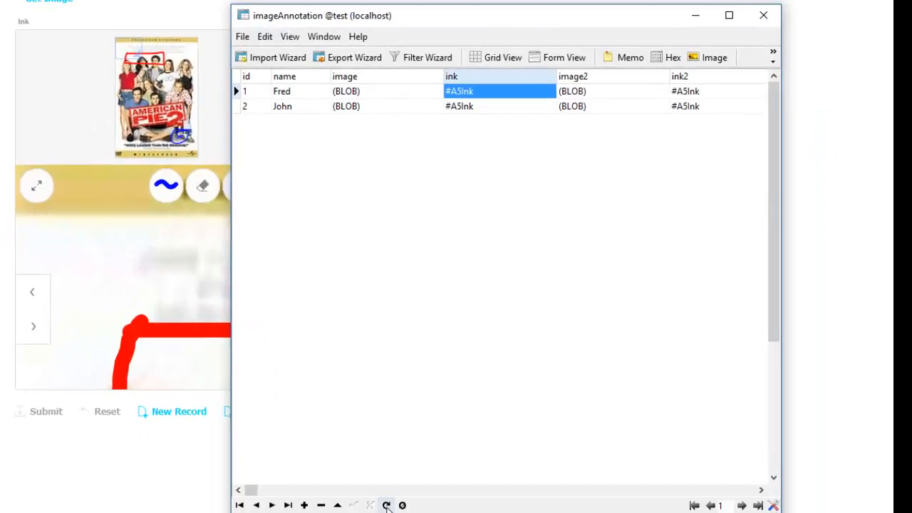
pyautogui.click(386, 505)
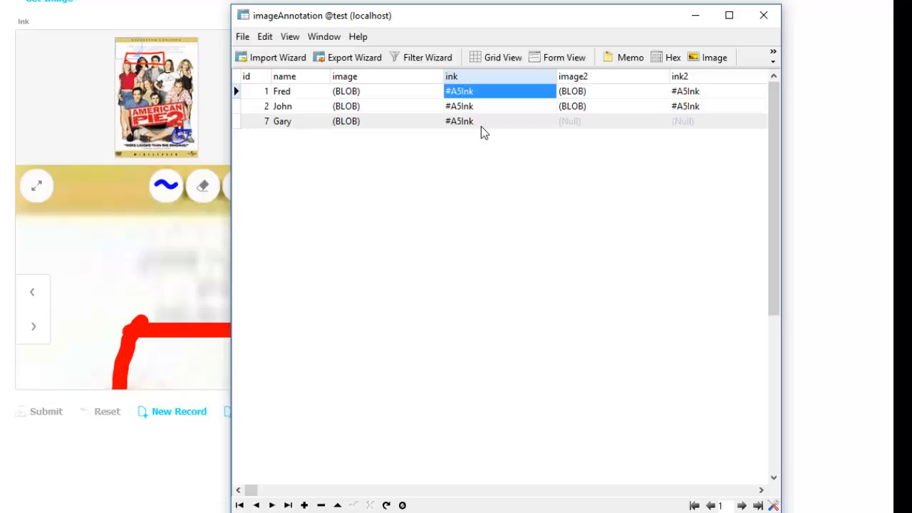
pyautogui.hotkey('alt', 'Tab')
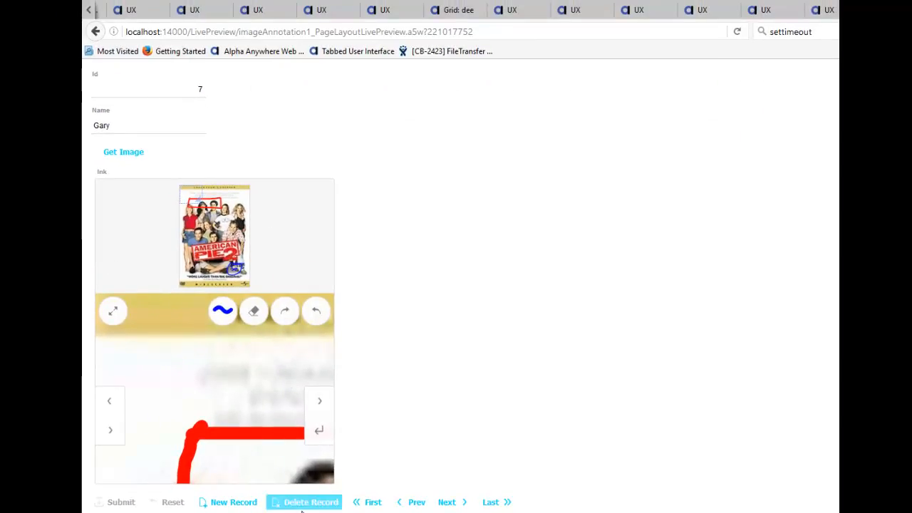
pyautogui.click(371, 502)
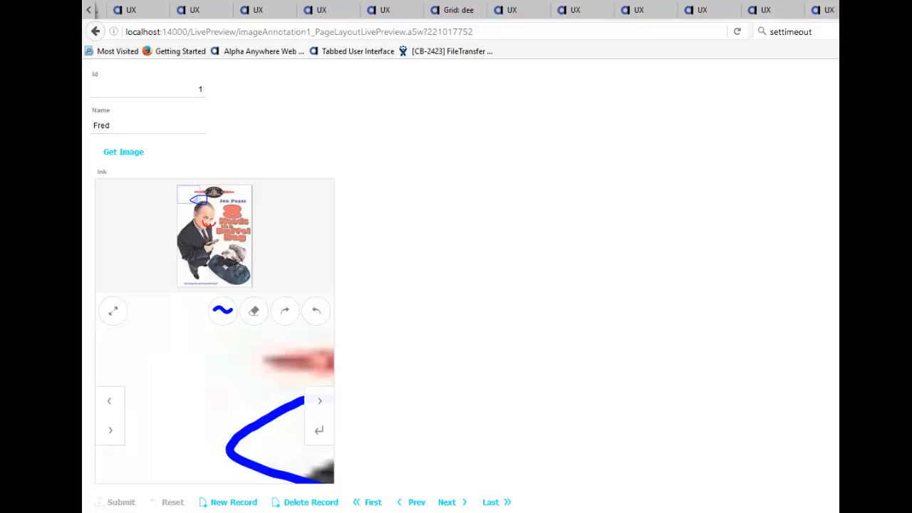
# - Switch to Alpha Anywhere and review the imageannotation table binding in the component's Data Binding settings, accepting it unchanged
pyautogui.hotkey('alt', 'Tab')
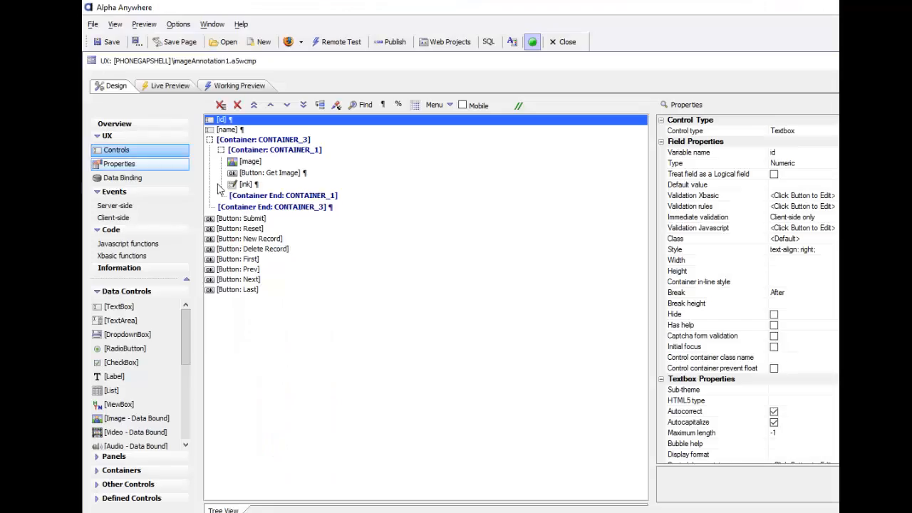
pyautogui.moveTo(911, 293); pyautogui.dragTo(761, 294)
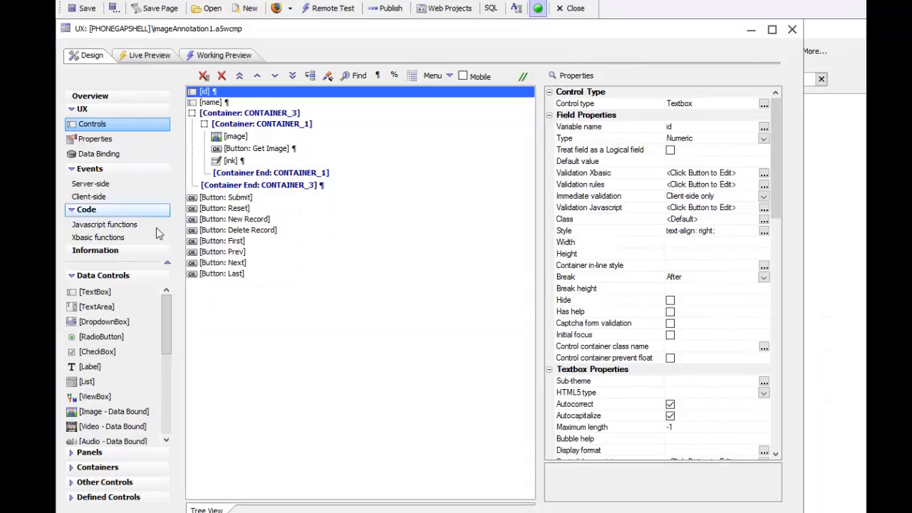
pyautogui.click(98, 154)
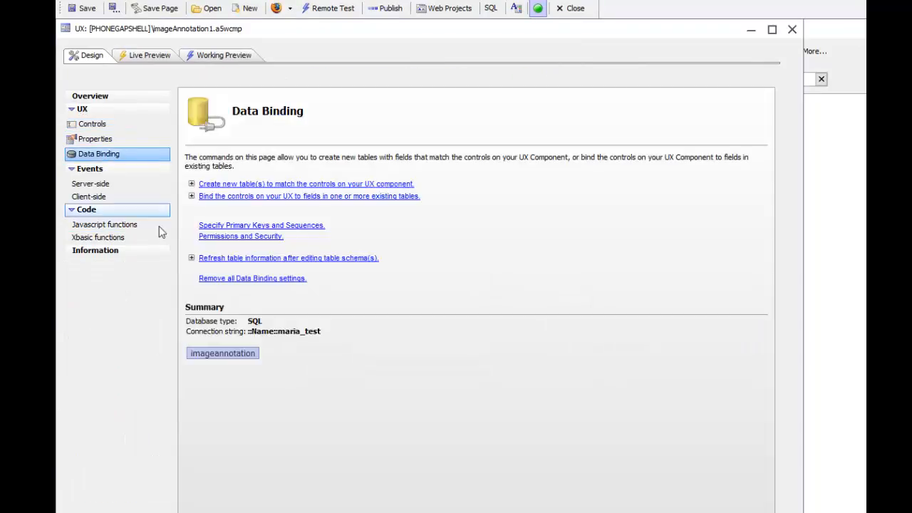
pyautogui.click(268, 203)
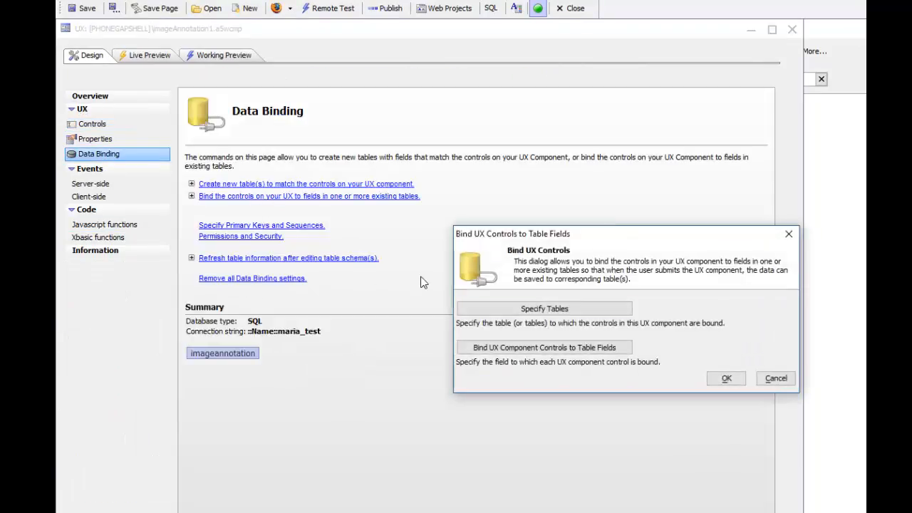
pyautogui.click(489, 310)
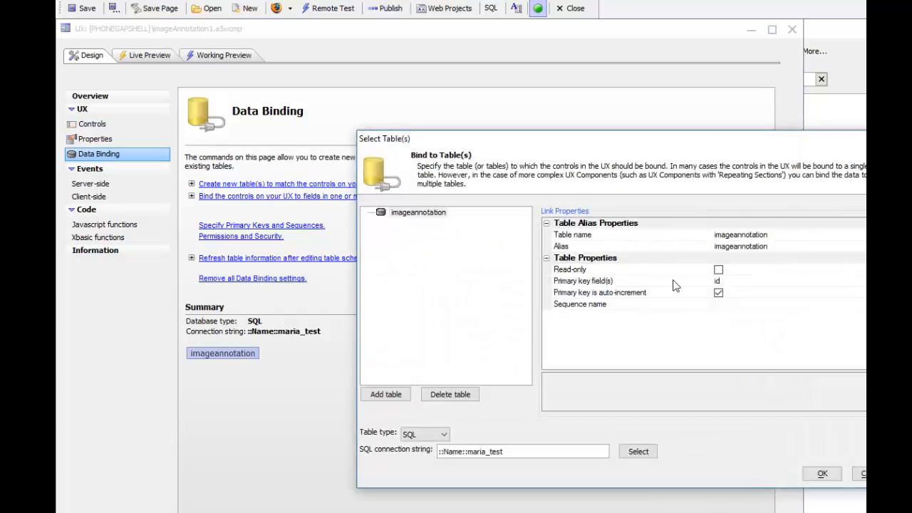
pyautogui.click(822, 474)
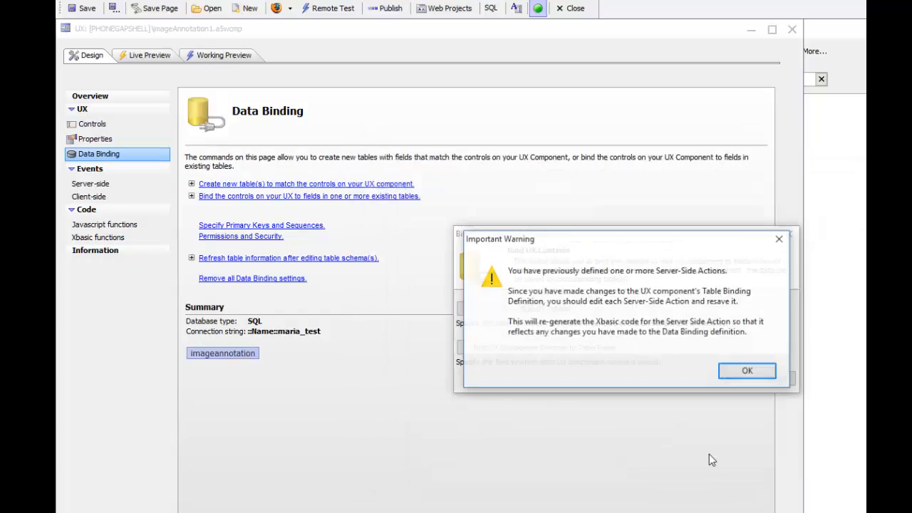
pyautogui.click(748, 373)
pyautogui.click(722, 379)
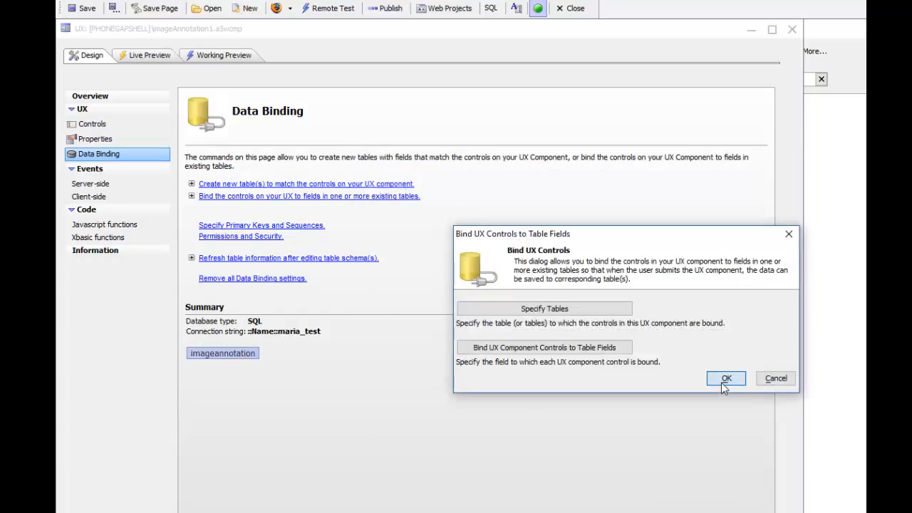
# - Review the properties of the image control, the Get Image button and the ink control, and close the imageAnnotation table window
pyautogui.click(92, 124)
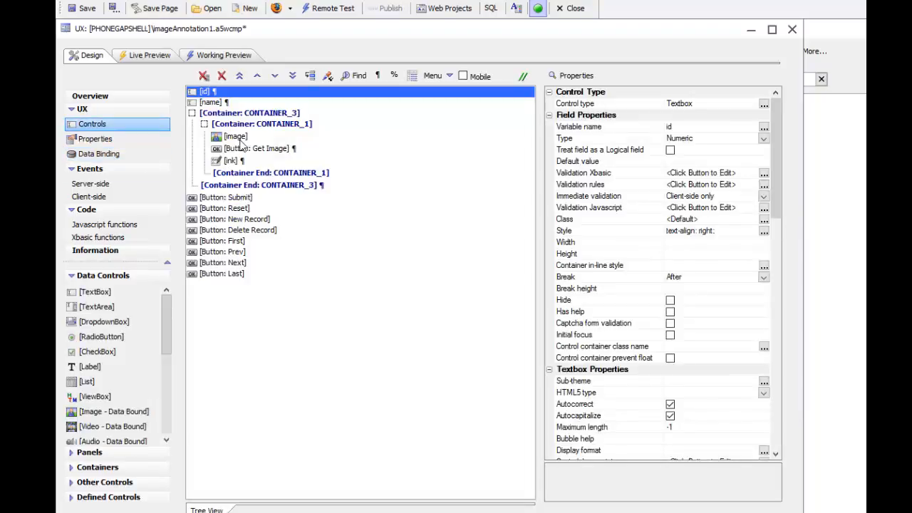
pyautogui.click(238, 142)
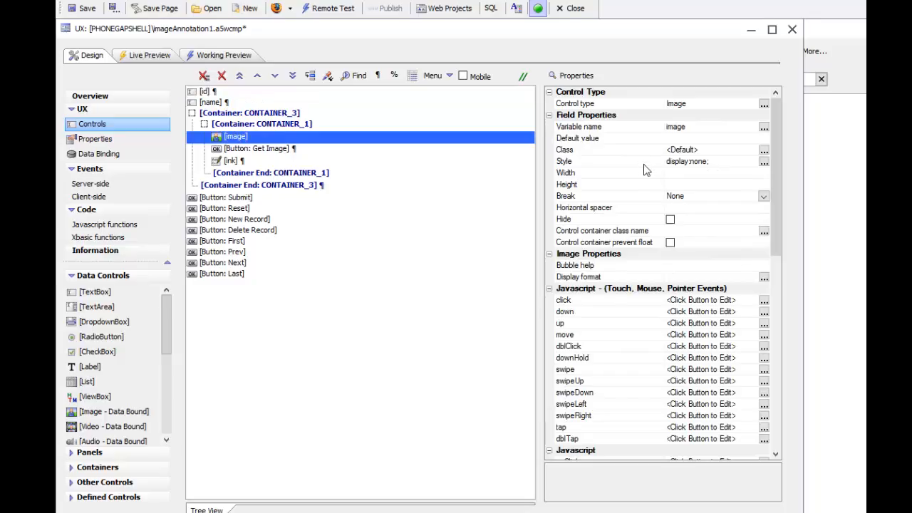
pyautogui.click(270, 152)
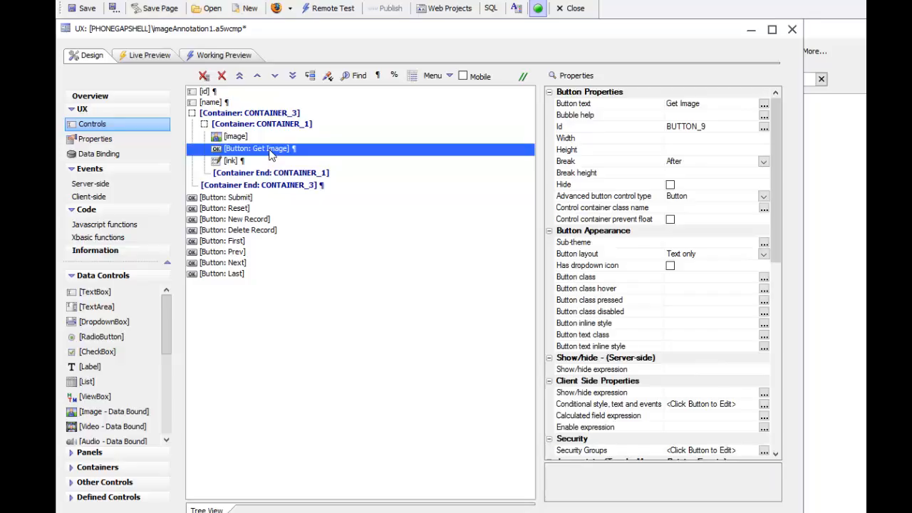
pyautogui.click(232, 163)
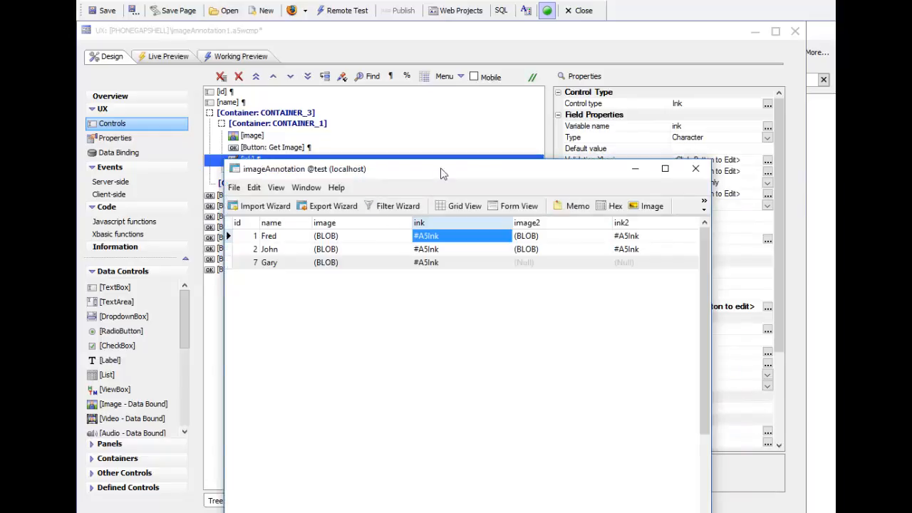
pyautogui.hotkey('alt', 'F4')
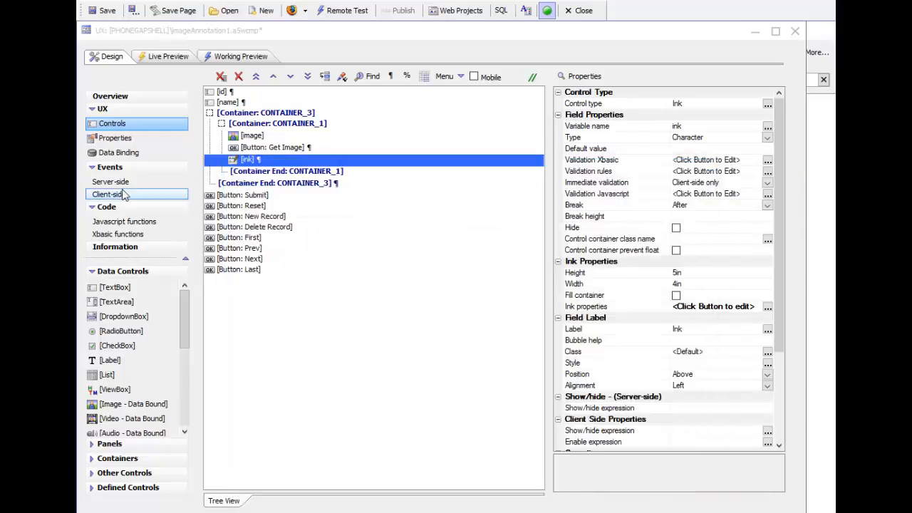
# - Check in the Data Binding settings which imageannotation fields the UX controls are bound to, leaving the bindings unchanged
pyautogui.click(130, 154)
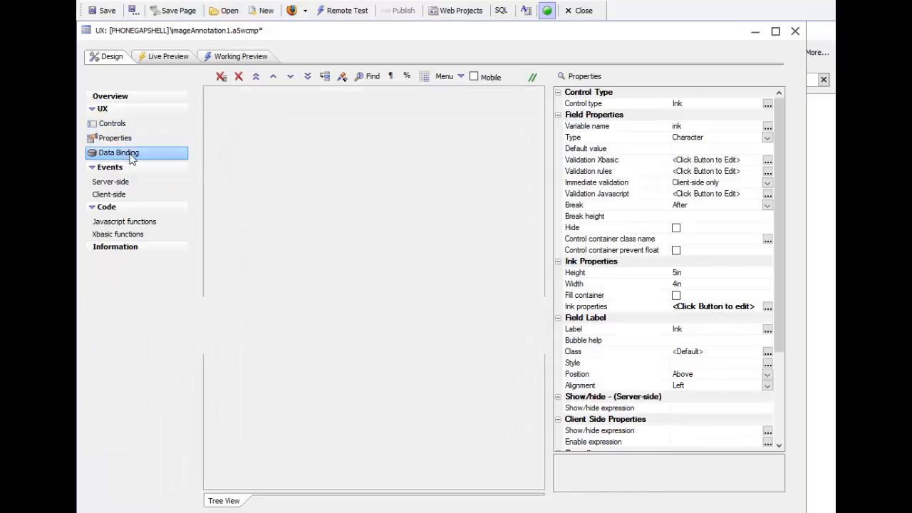
pyautogui.click(246, 195)
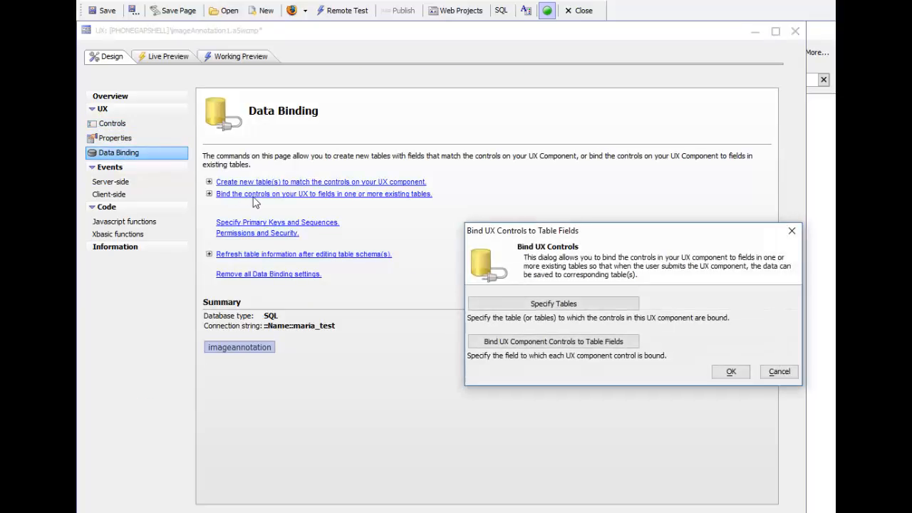
pyautogui.click(536, 341)
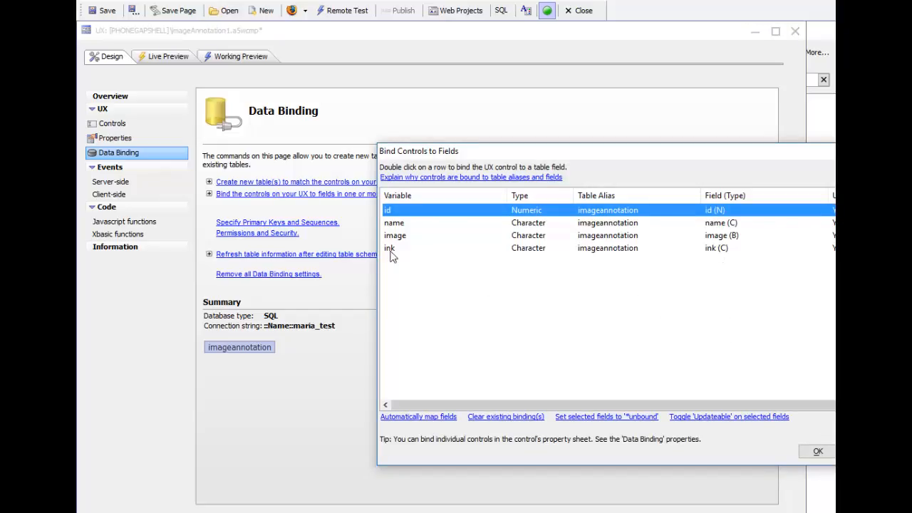
pyautogui.press('Return')
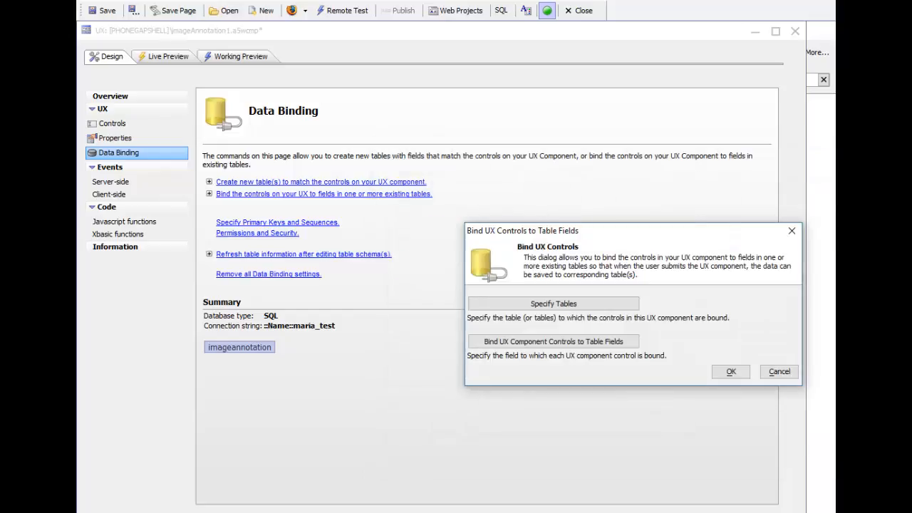
pyautogui.click(771, 372)
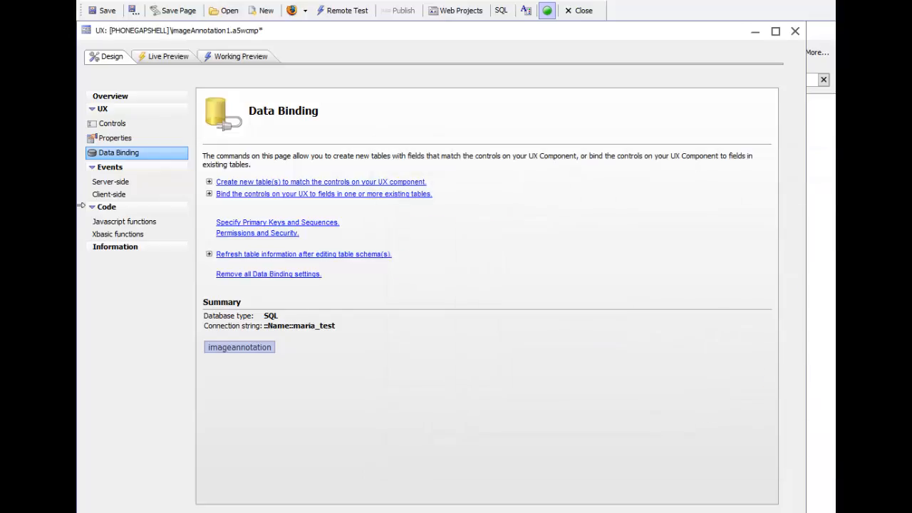
# - Examine the ink control's data binding properties, including its background image and ink units per pixel settings
pyautogui.click(114, 139)
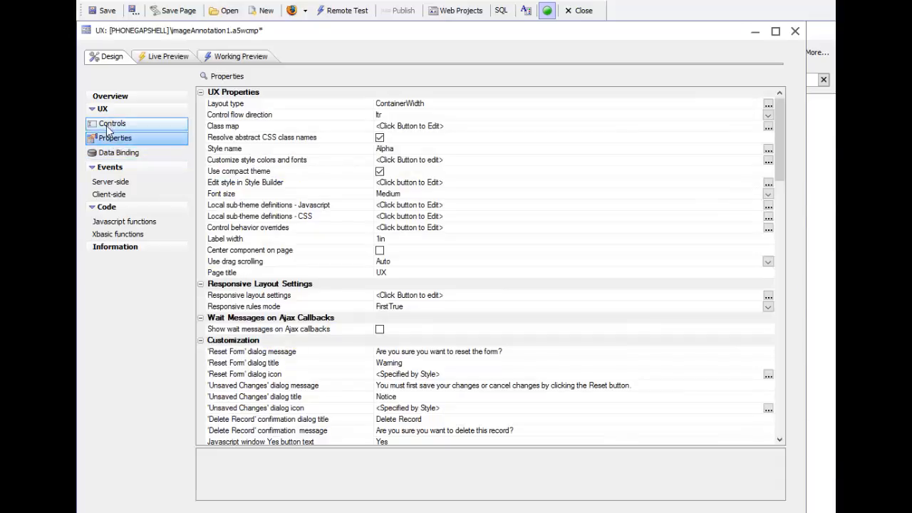
pyautogui.click(110, 125)
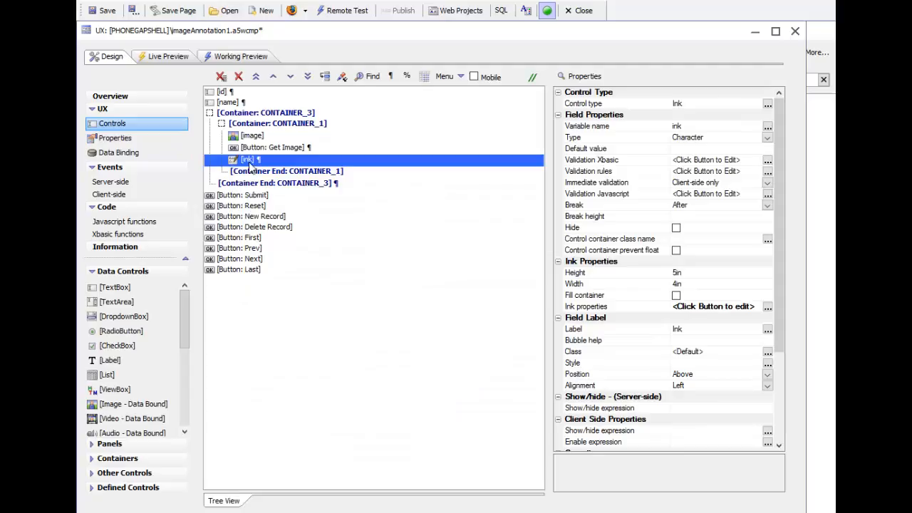
pyautogui.moveTo(181, 315); pyautogui.dragTo(189, 393)
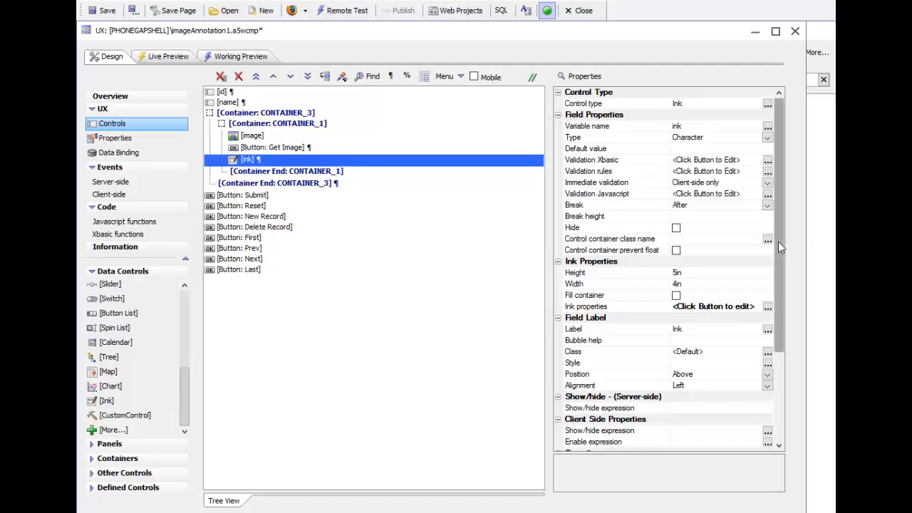
pyautogui.moveTo(778, 242); pyautogui.dragTo(776, 407)
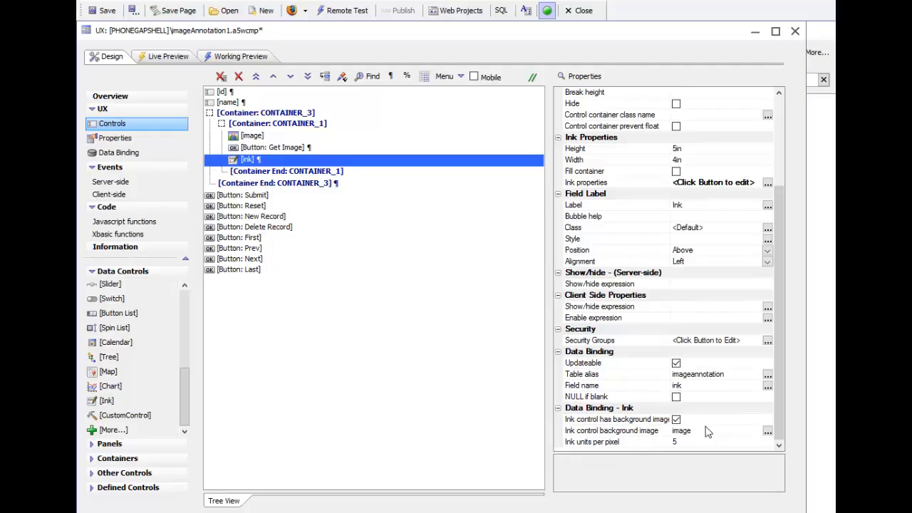
pyautogui.click(604, 443)
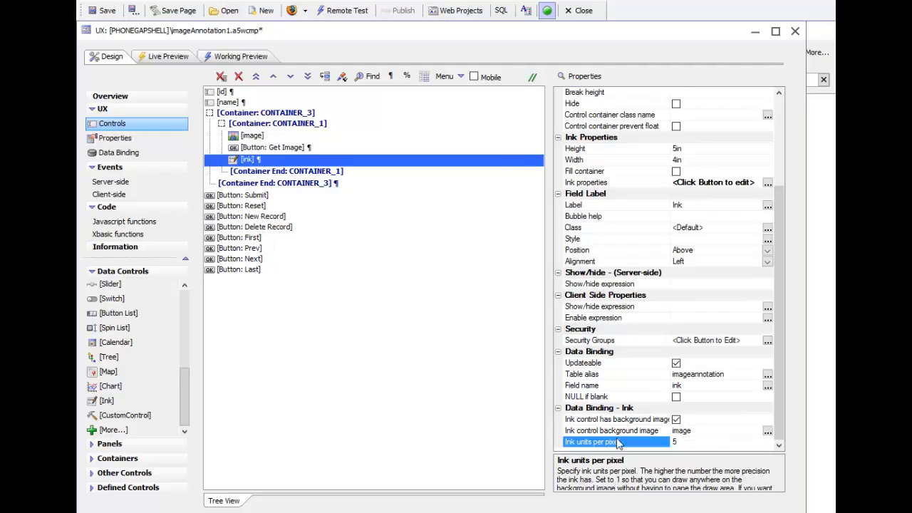
# - Run a full live preview of the component, check the annotated image in the form, and return to the design
pyautogui.click(169, 57)
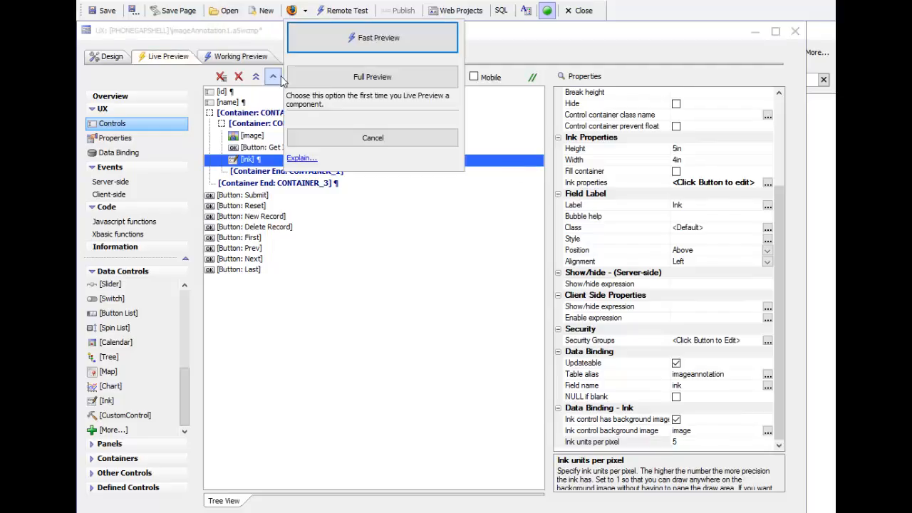
pyautogui.click(371, 77)
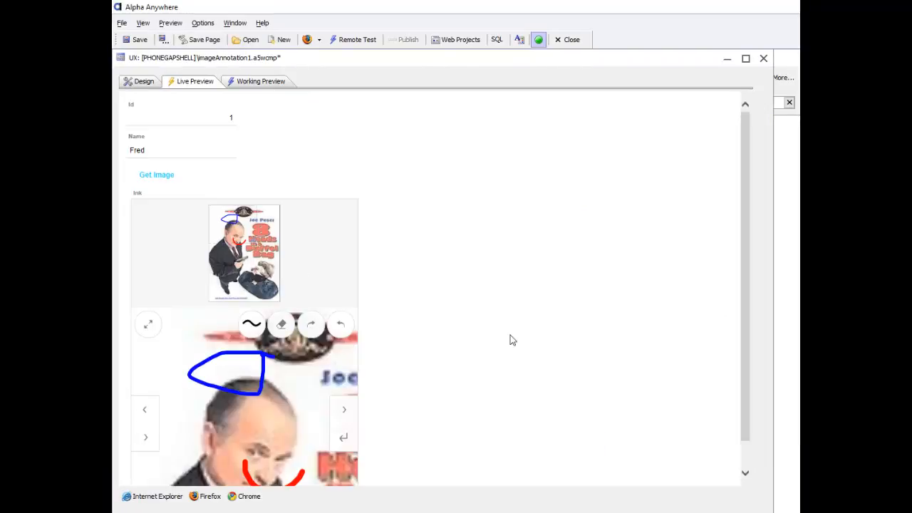
pyautogui.scroll(-1, 539, 329)
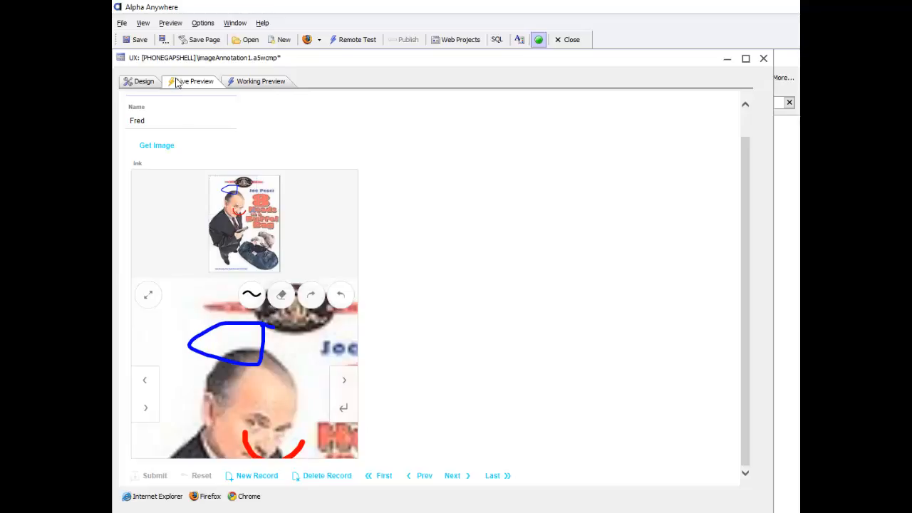
pyautogui.click(139, 83)
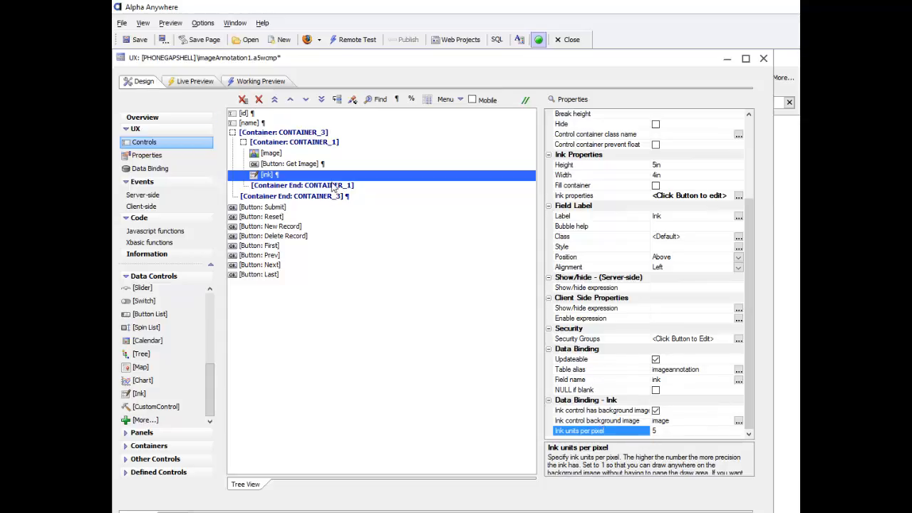
# - Compare the Note taking and Signature layouts in the ink control's Ink Genie, and apply the "Note taking - default" layout
pyautogui.doubleClick(578, 199)
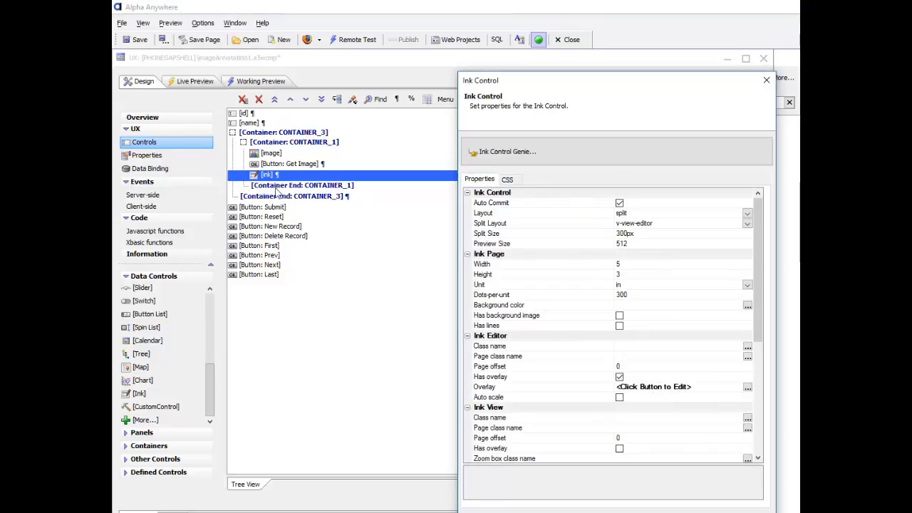
pyautogui.moveTo(506, 91)
pyautogui.mouseDown()
pyautogui.moveTo(471, 106)
pyautogui.moveTo(407, 80)
pyautogui.mouseUp()
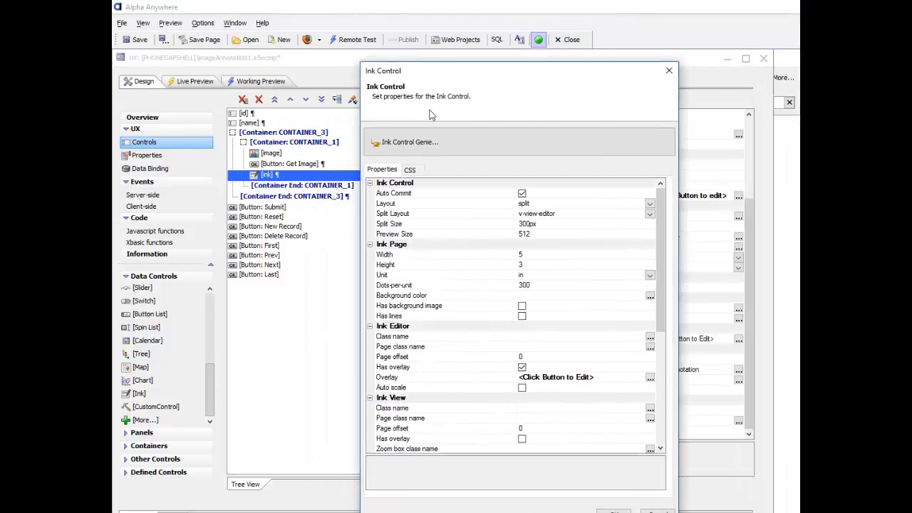
pyautogui.click(408, 144)
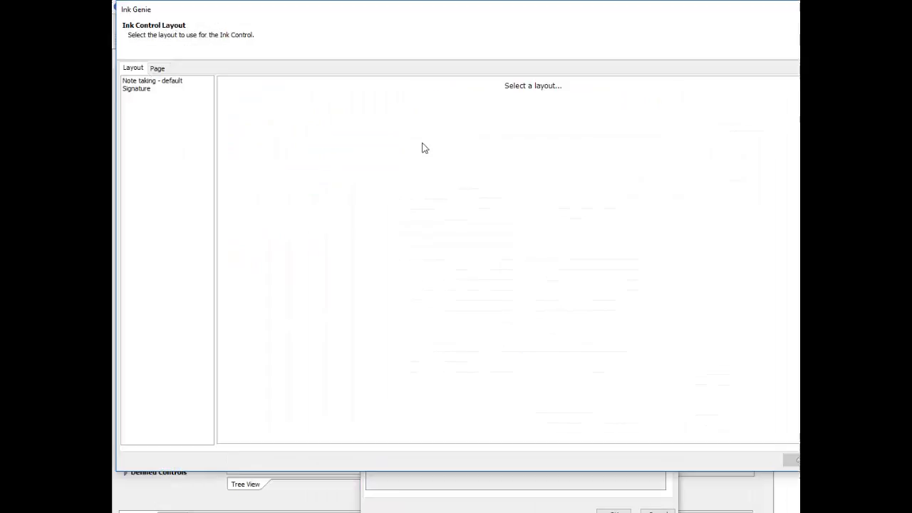
pyautogui.click(180, 84)
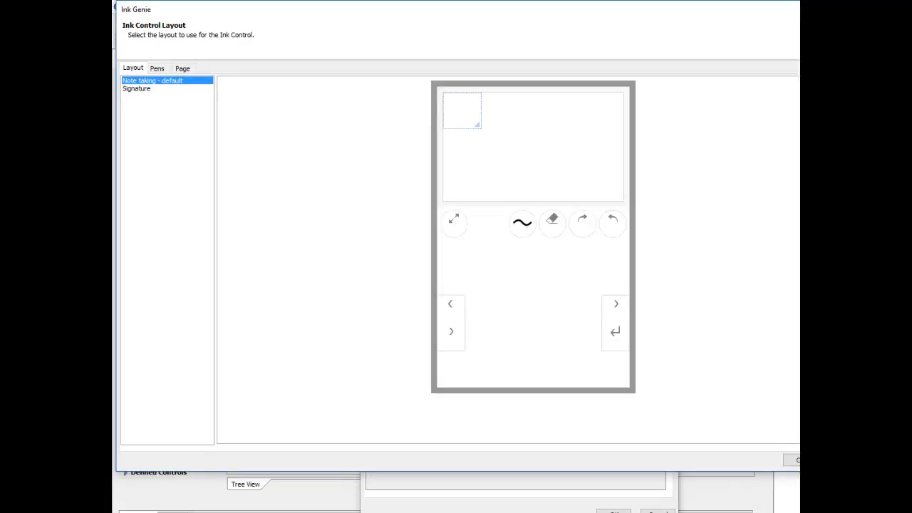
pyautogui.click(136, 90)
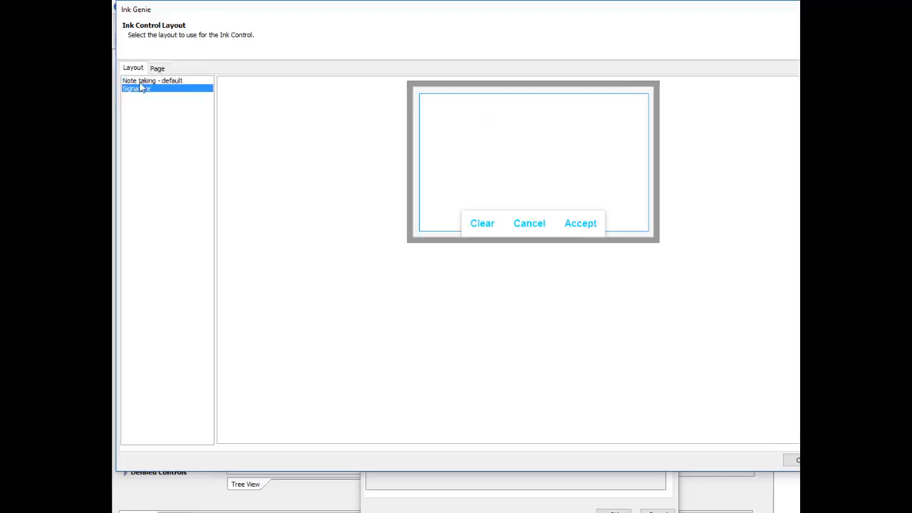
pyautogui.click(143, 82)
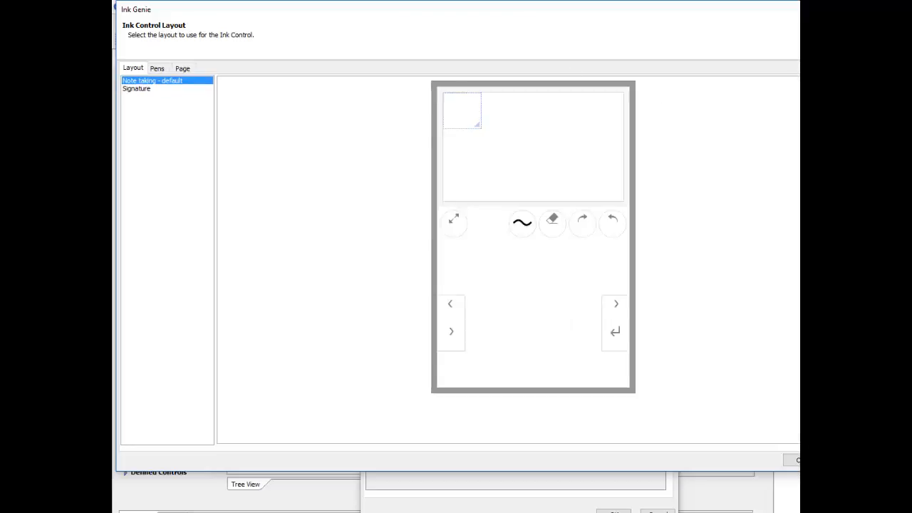
pyautogui.click(797, 461)
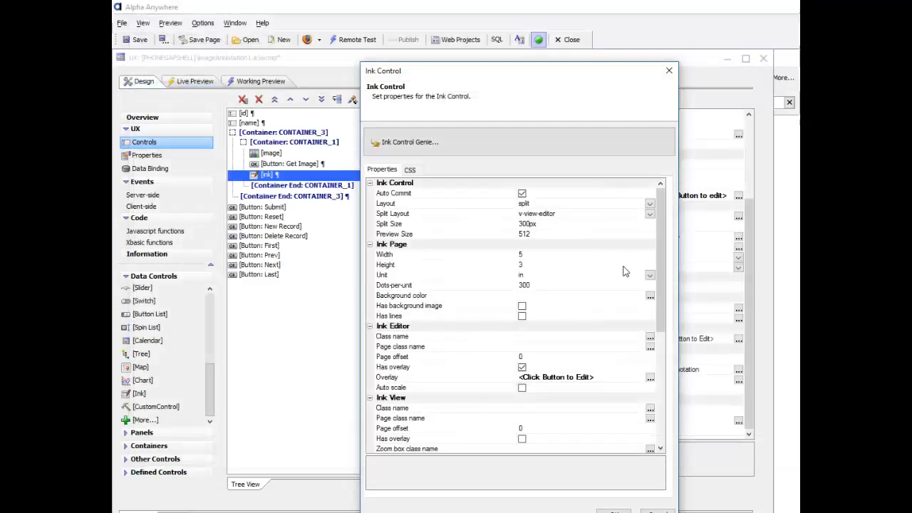
# - Close the imageAnnotation table window over the blank UX component and start adding multiple new controls at once
pyautogui.click(461, 196)
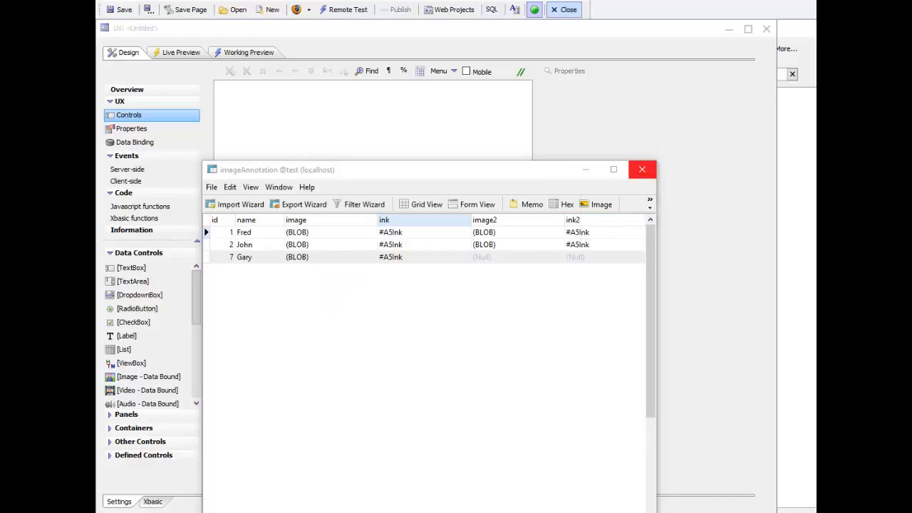
pyautogui.click(642, 169)
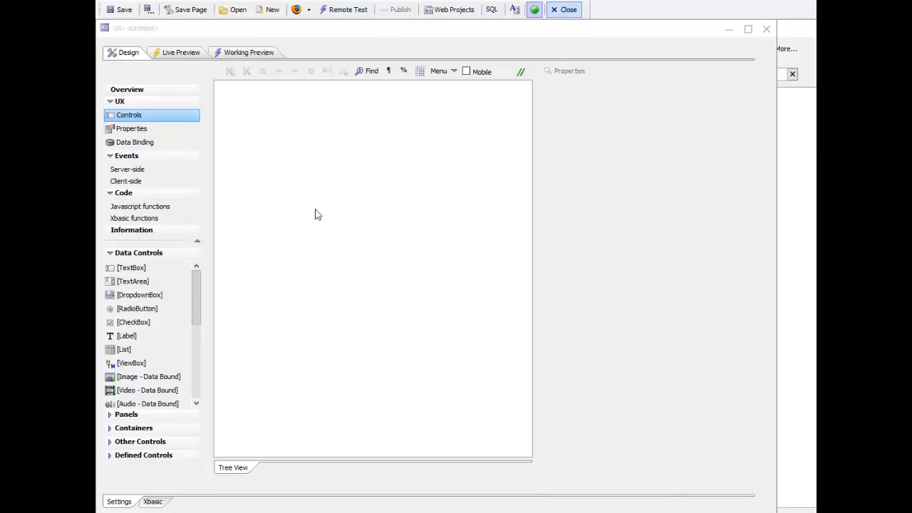
pyautogui.doubleClick(131, 268)
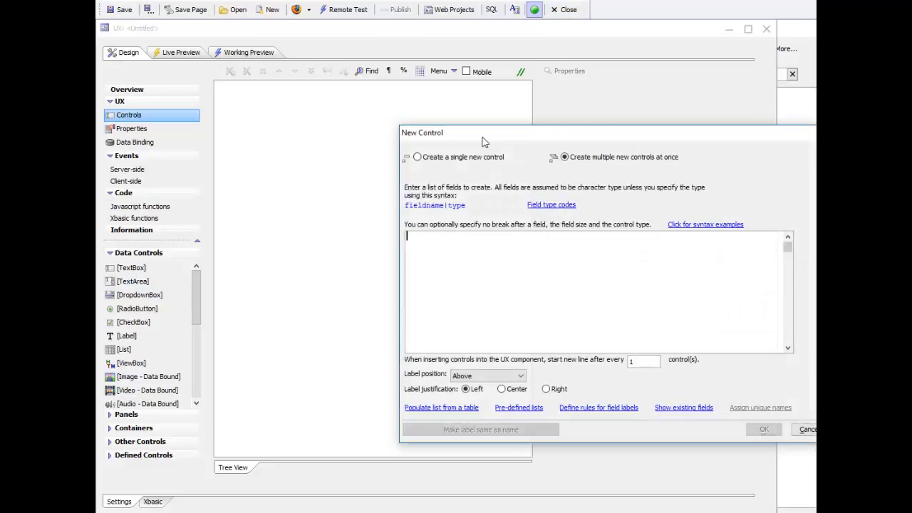
pyautogui.moveTo(482, 142); pyautogui.dragTo(356, 114)
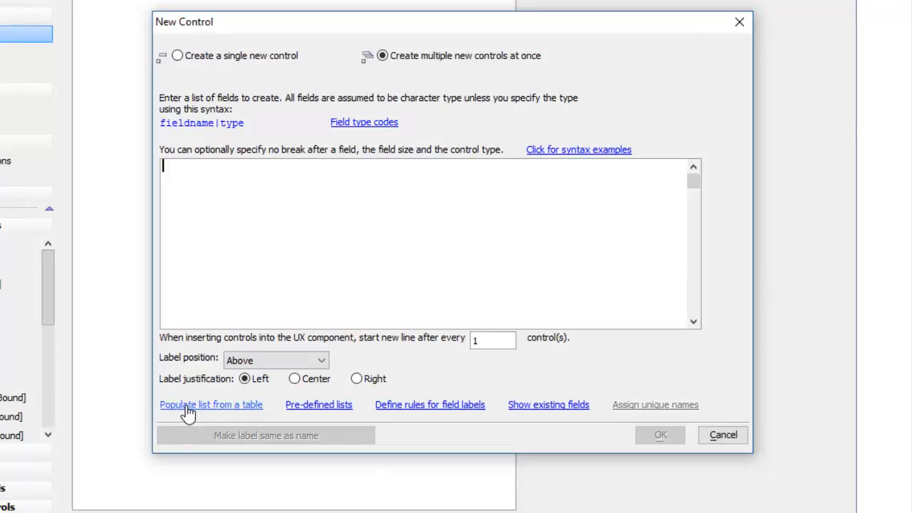
# - Start populating the new control list from a database table, using the named AlphaDAO connection string maria_test
pyautogui.click(188, 406)
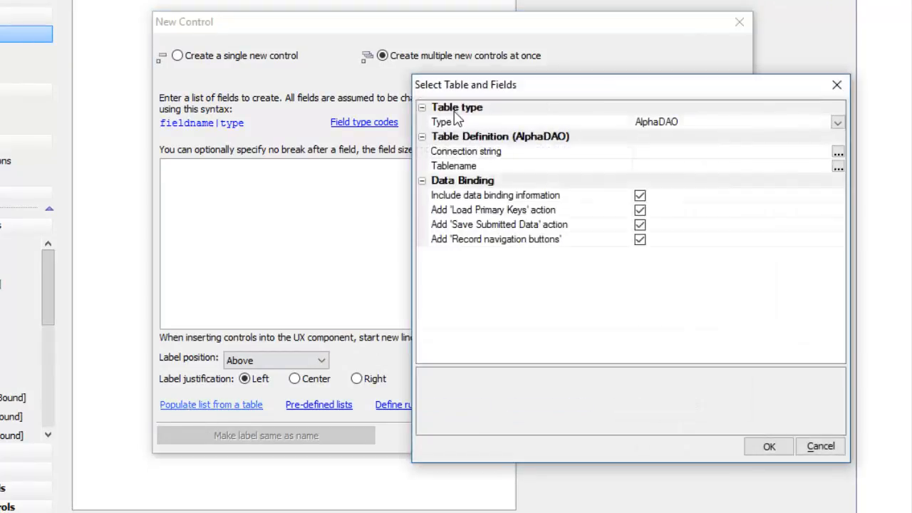
pyautogui.moveTo(496, 85); pyautogui.dragTo(241, 86)
pyautogui.doubleClick(240, 153)
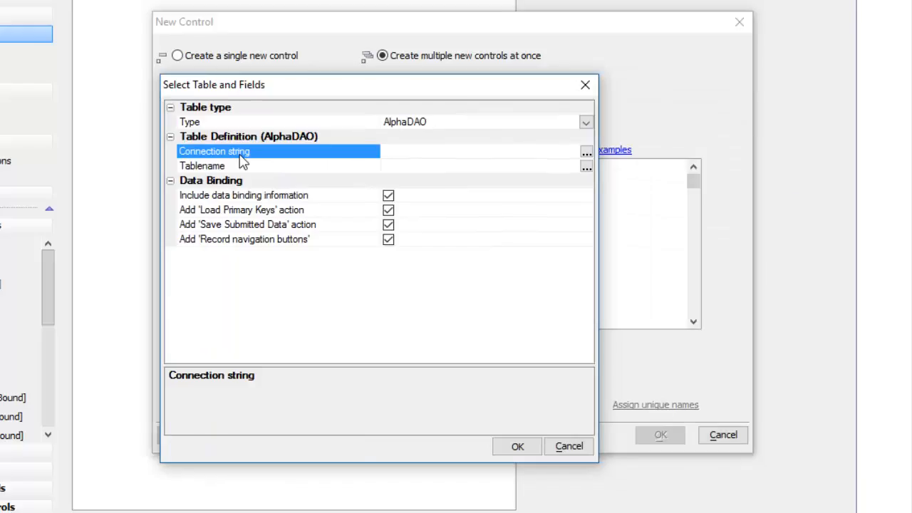
pyautogui.click(695, 183)
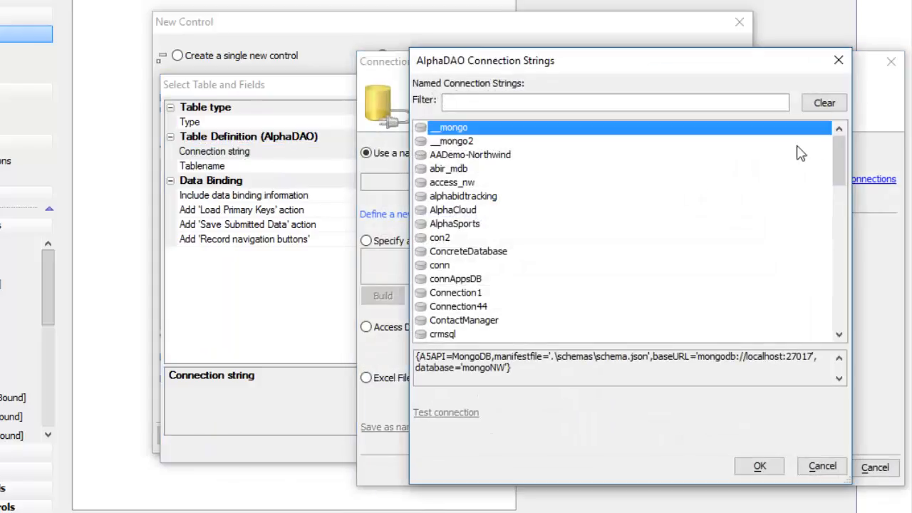
pyautogui.write('mari')
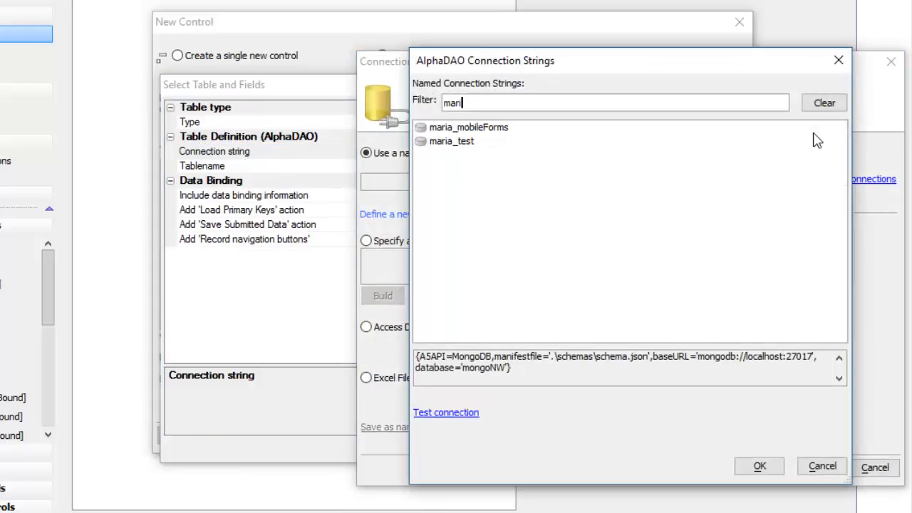
pyautogui.doubleClick(452, 143)
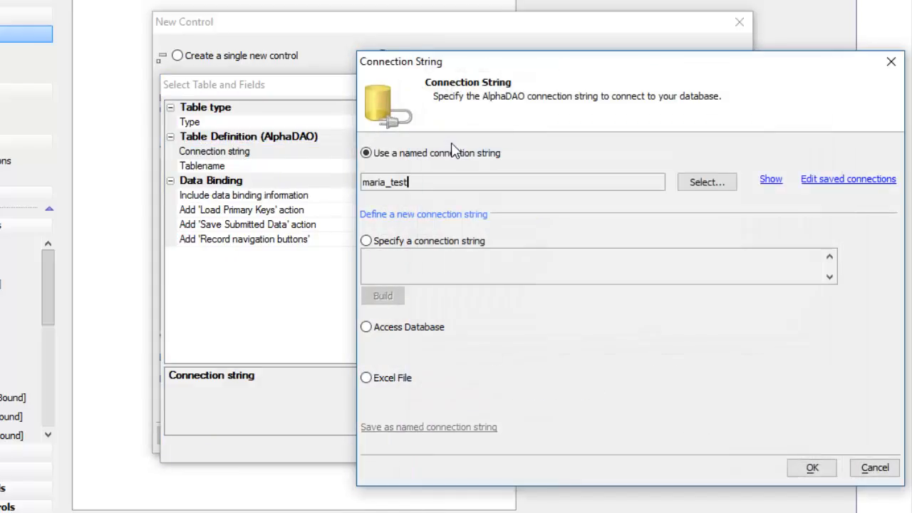
pyautogui.click(813, 468)
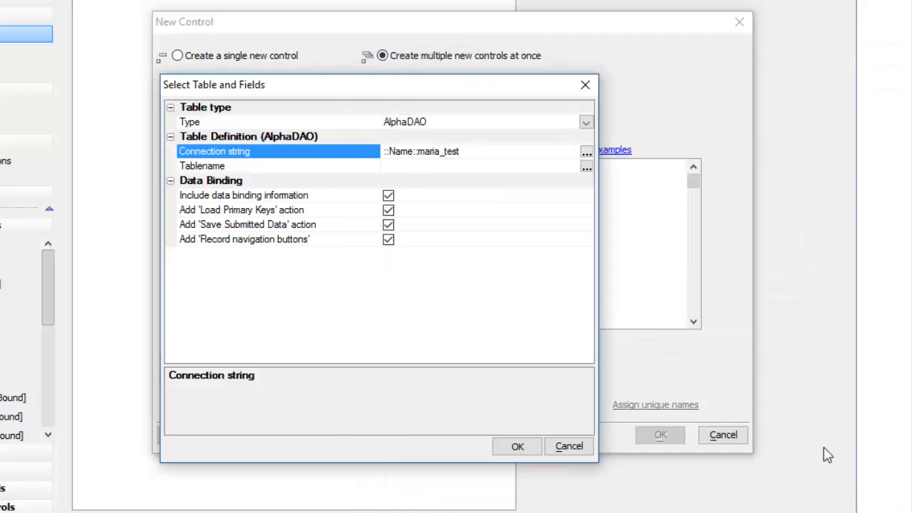
# - Choose the imageannotation table as the source, keeping all fields and data binding options included, to fill the control list
pyautogui.doubleClick(320, 168)
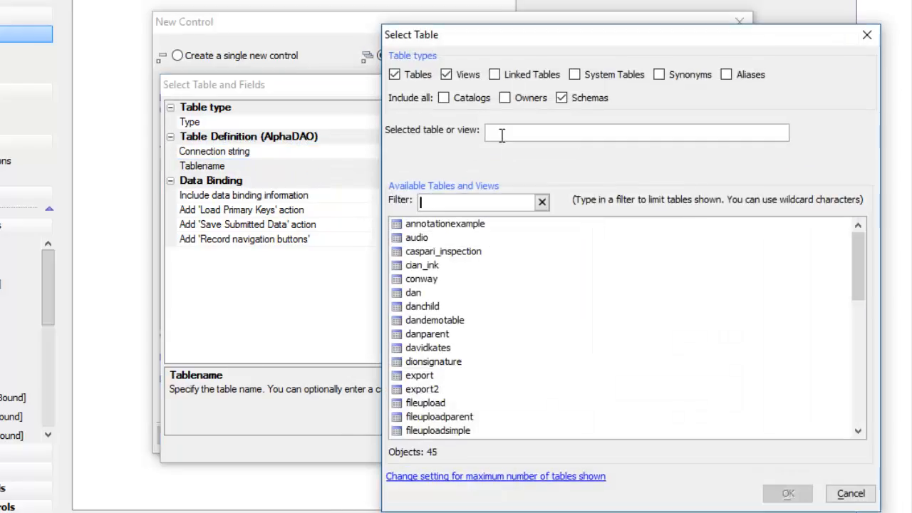
pyautogui.write('ann')
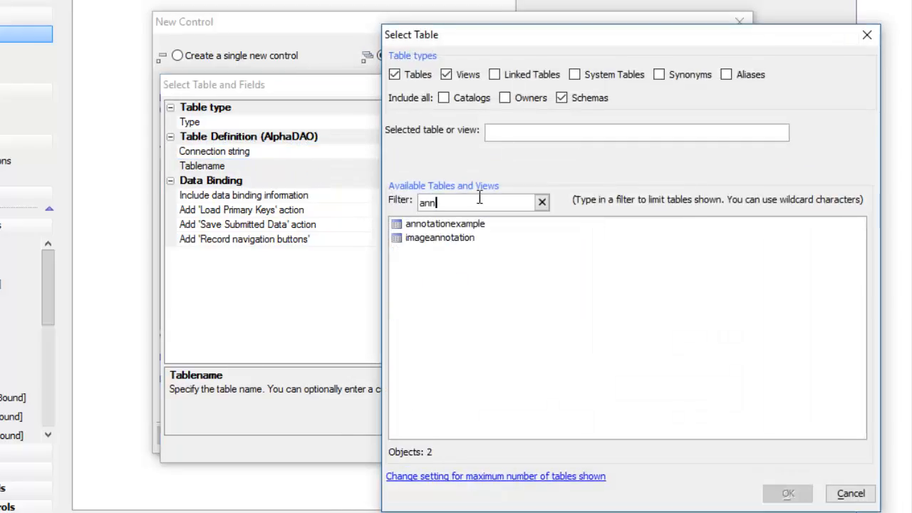
pyautogui.doubleClick(453, 238)
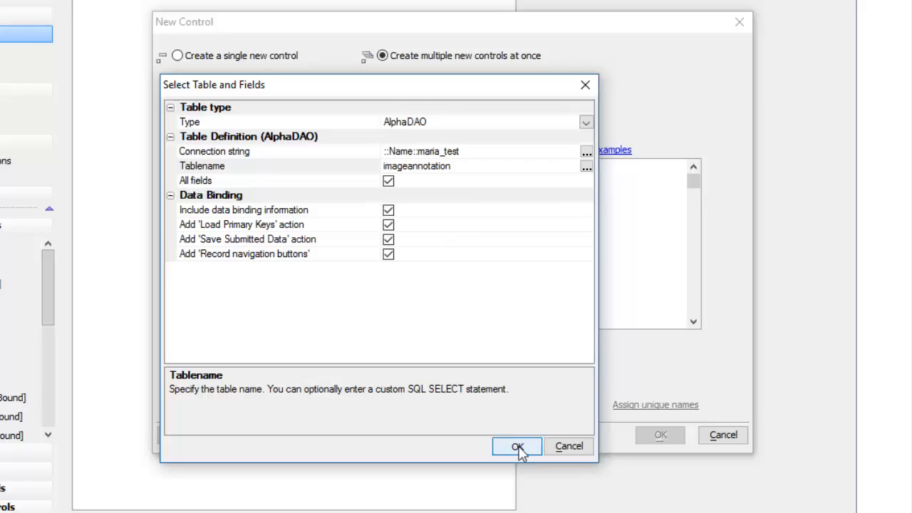
pyautogui.click(518, 448)
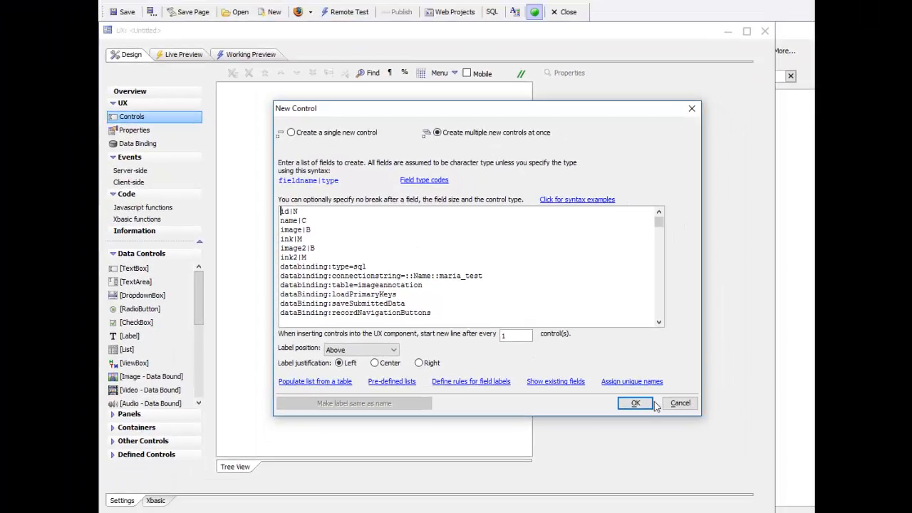
# - Create the listed controls with Submit enabled when any control on the component is dirty, and save the component as ux1
pyautogui.click(633, 404)
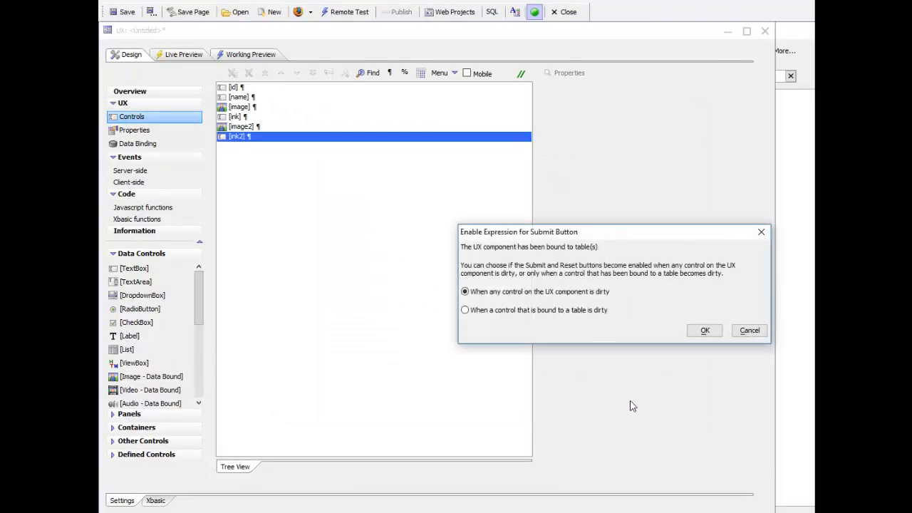
pyautogui.click(705, 330)
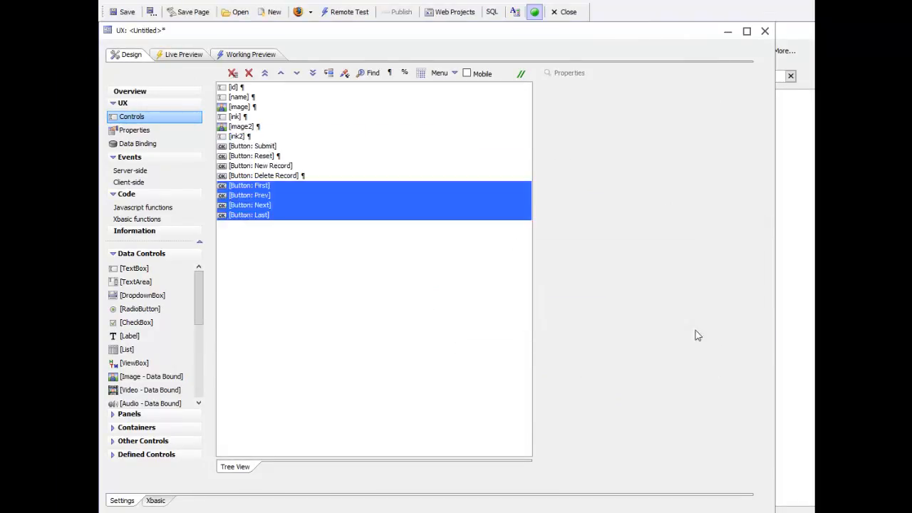
pyautogui.click(125, 13)
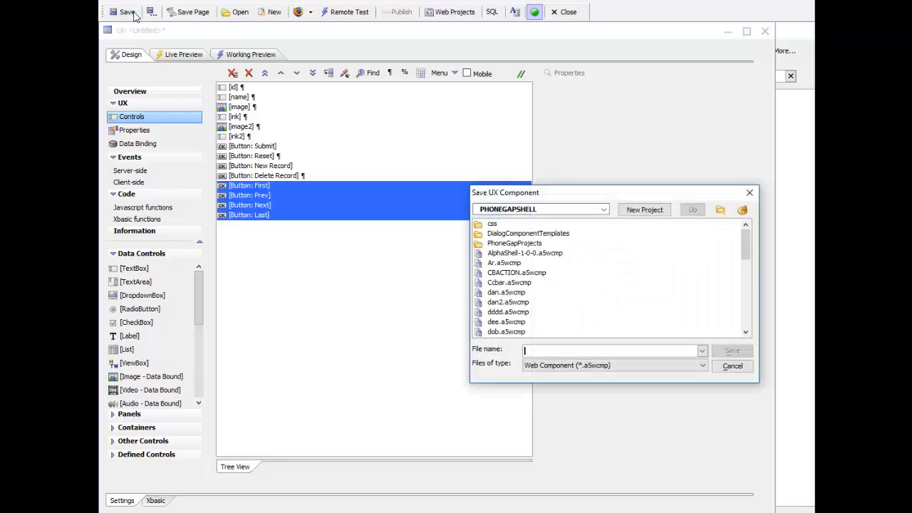
pyautogui.write('ux1')
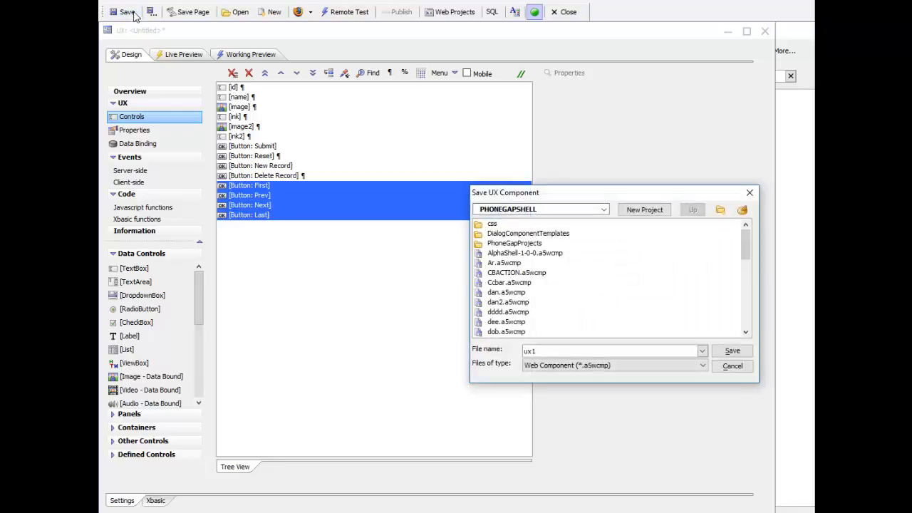
pyautogui.press('Return')
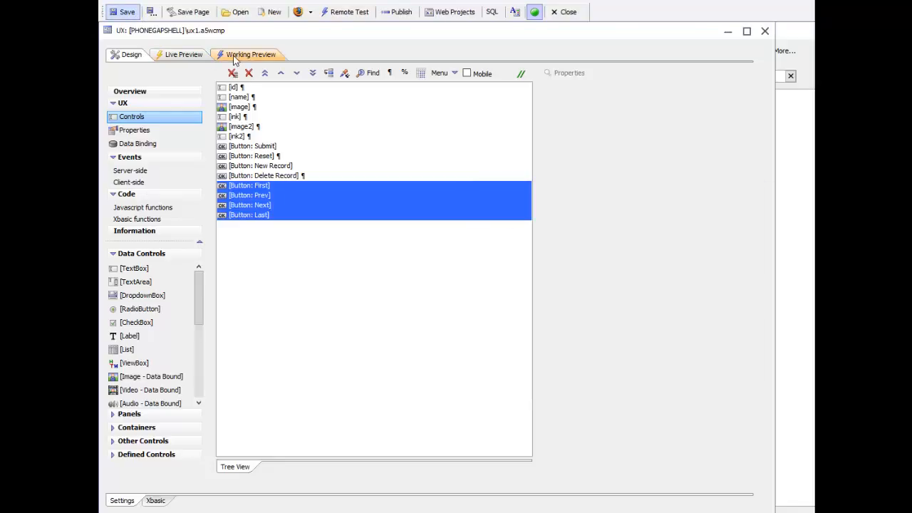
# - Run a working preview of ux1, examine the stored text in the Ink field, and return to the design
pyautogui.click(235, 57)
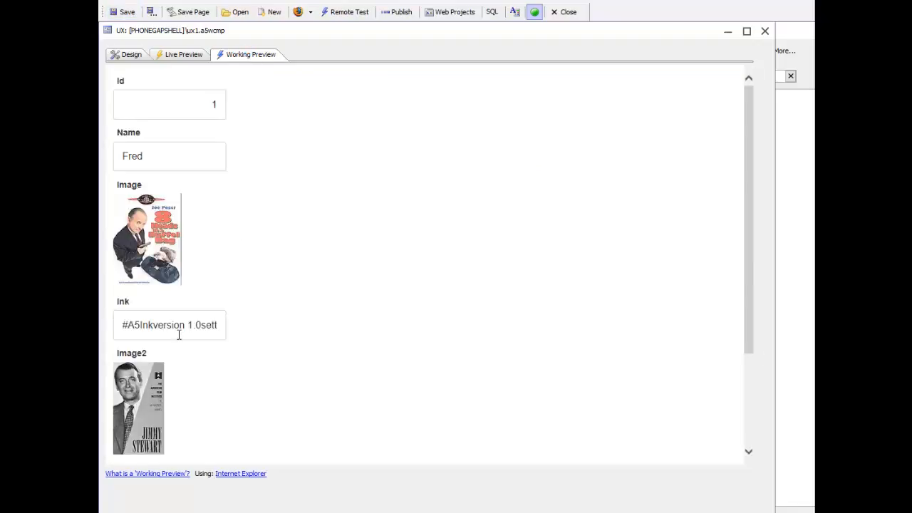
pyautogui.click(201, 325)
pyautogui.press('End')
pyautogui.press('Home')
pyautogui.click(120, 58)
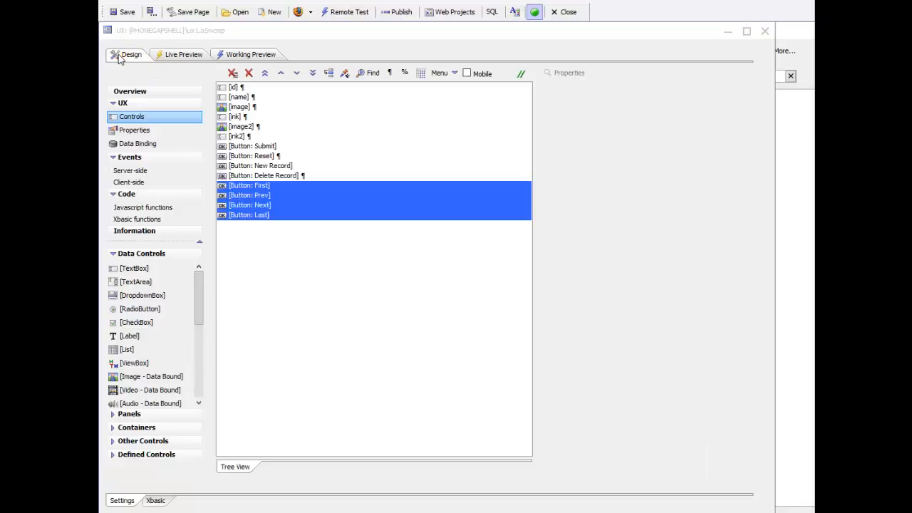
# - Change the control type of both the ink and ink2 textboxes to Ink
pyautogui.click(231, 118)
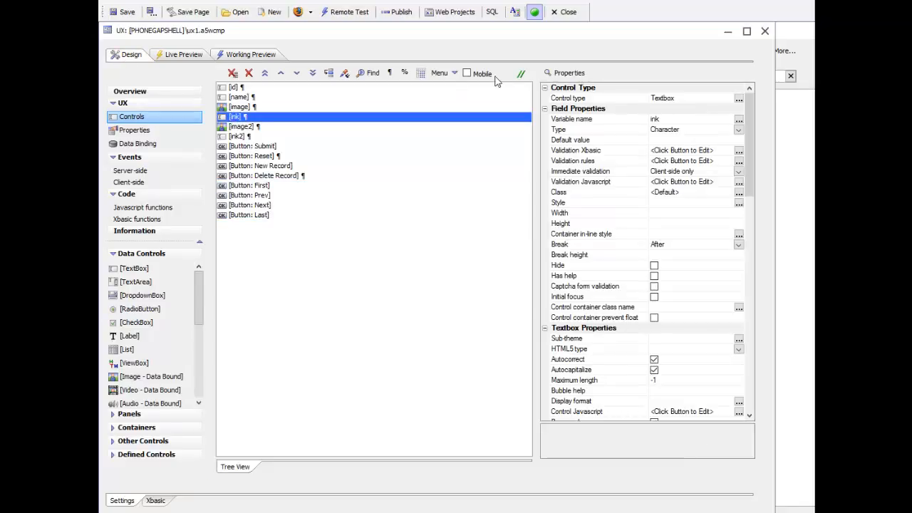
pyautogui.doubleClick(581, 99)
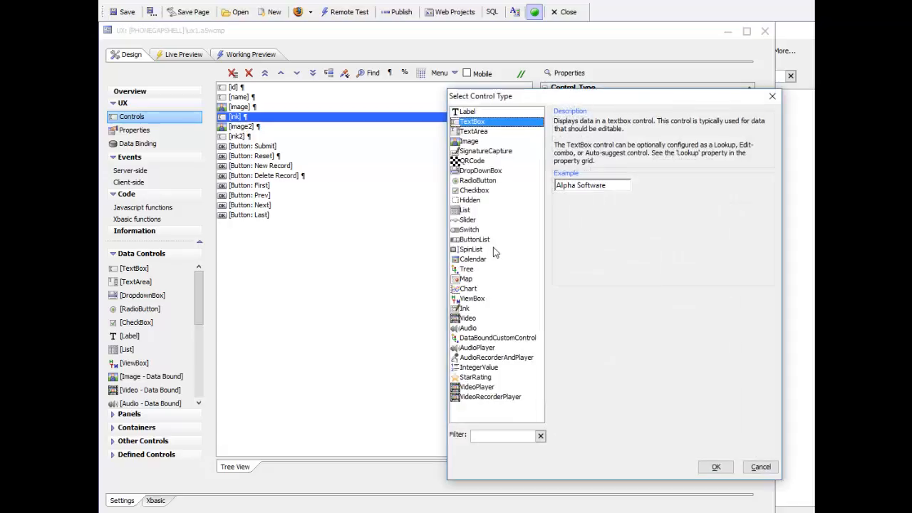
pyautogui.doubleClick(458, 309)
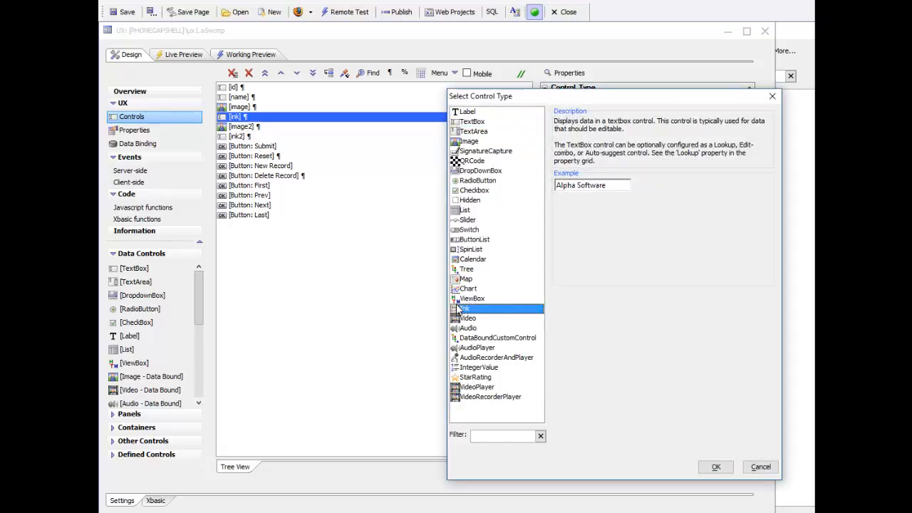
pyautogui.click(240, 138)
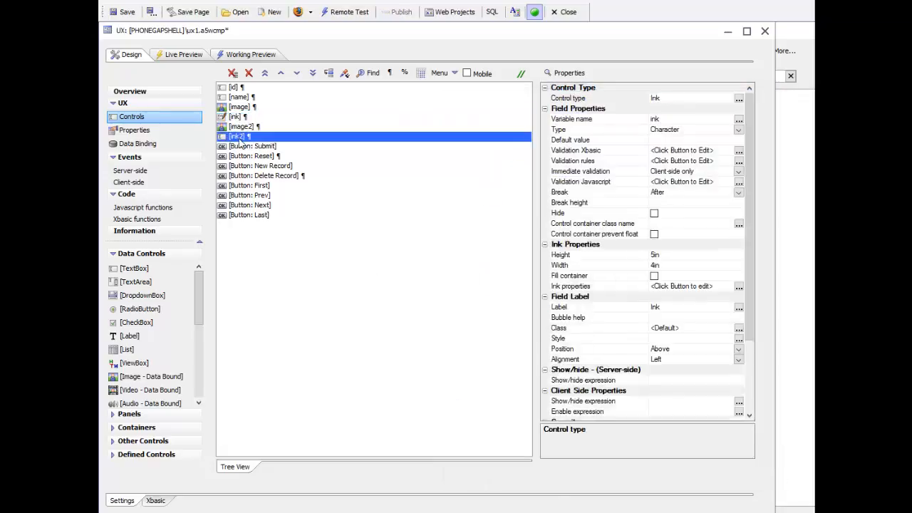
pyautogui.doubleClick(592, 99)
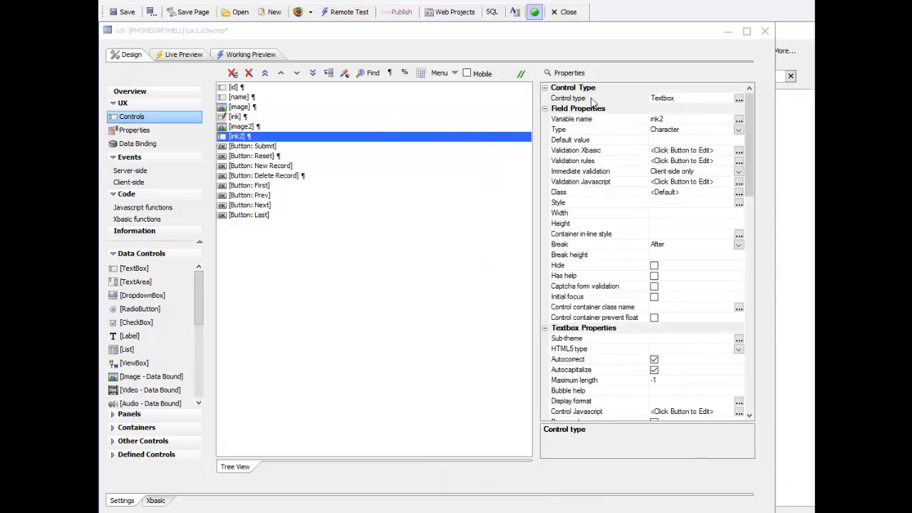
pyautogui.click(457, 308)
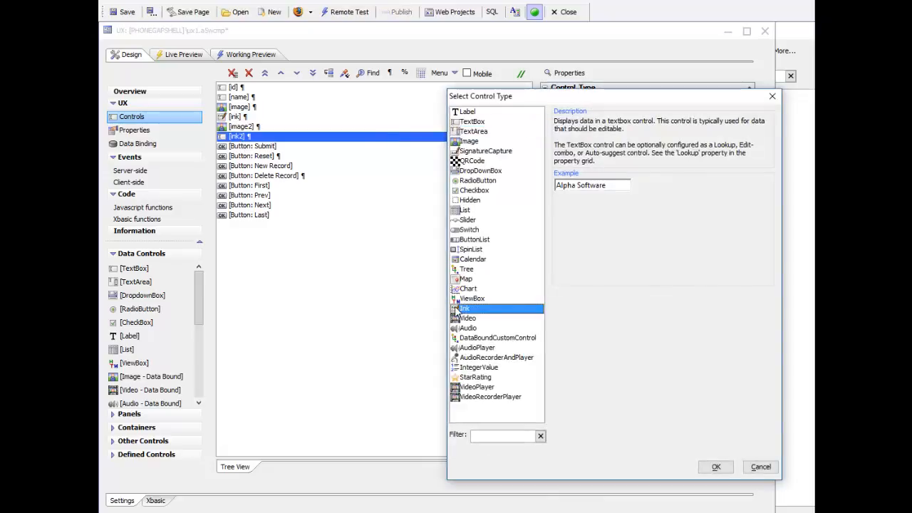
pyautogui.click(717, 467)
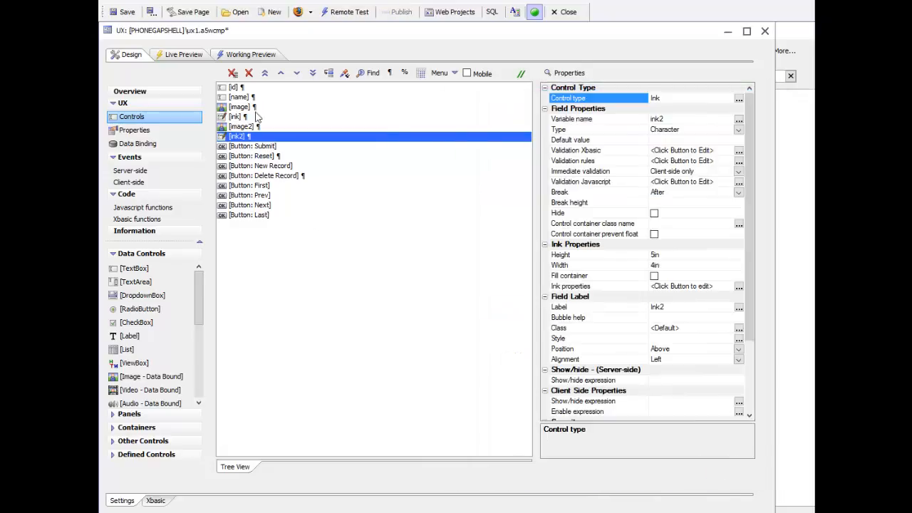
# - Apply the "Note taking - default" layout to the ink control and turn on Auto Commit in its ink properties
pyautogui.click(242, 118)
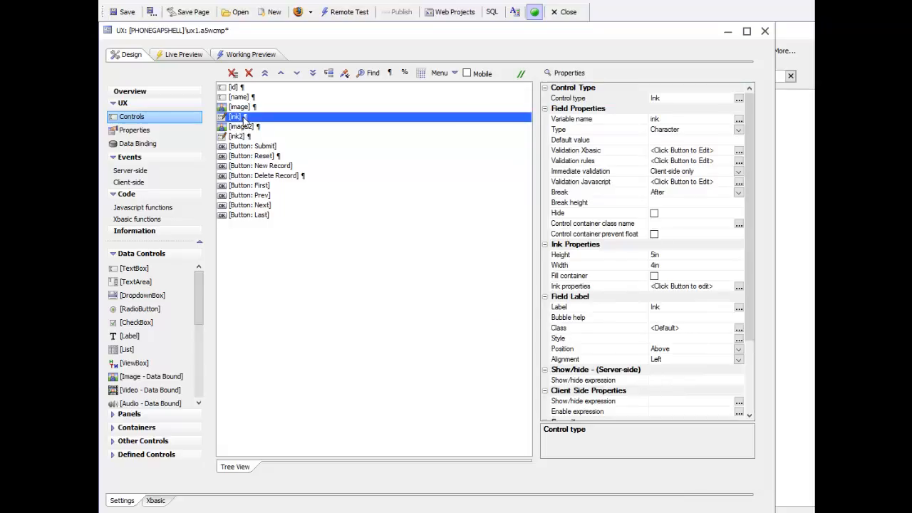
pyautogui.click(565, 289)
pyautogui.doubleClick(564, 289)
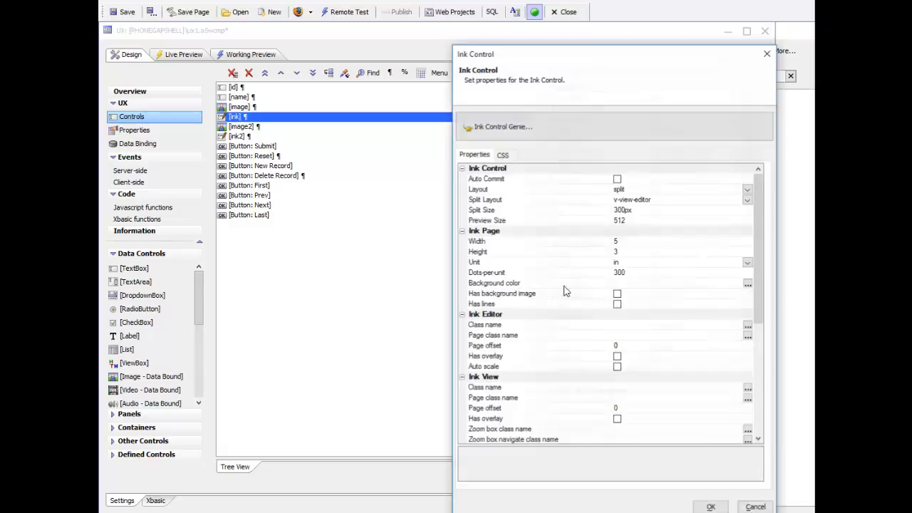
pyautogui.click(486, 130)
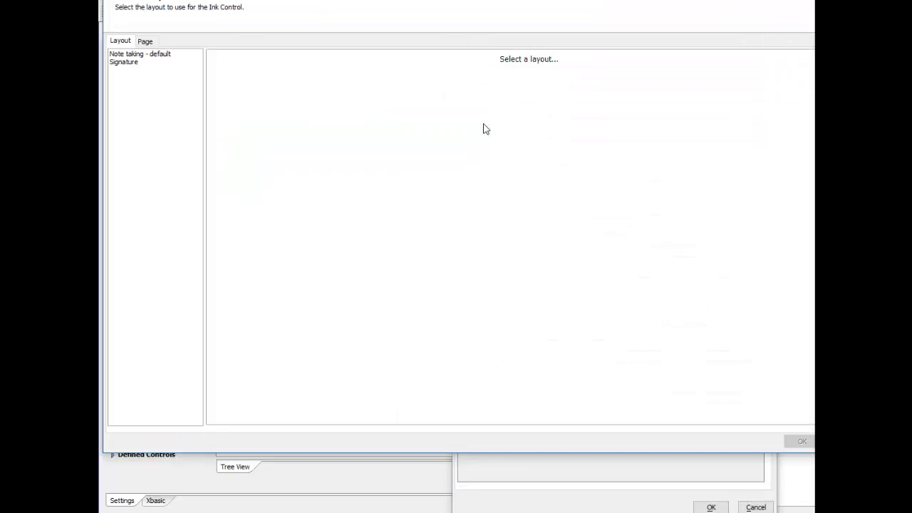
pyautogui.click(128, 54)
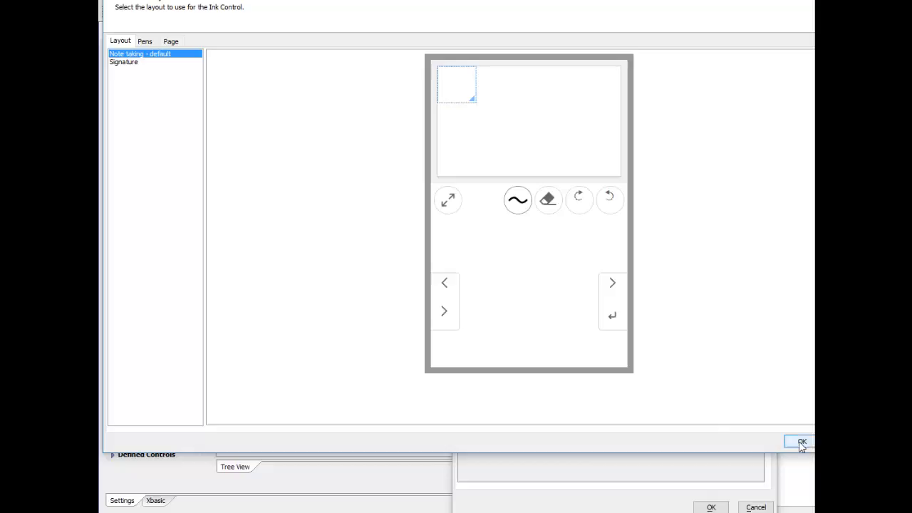
pyautogui.click(802, 442)
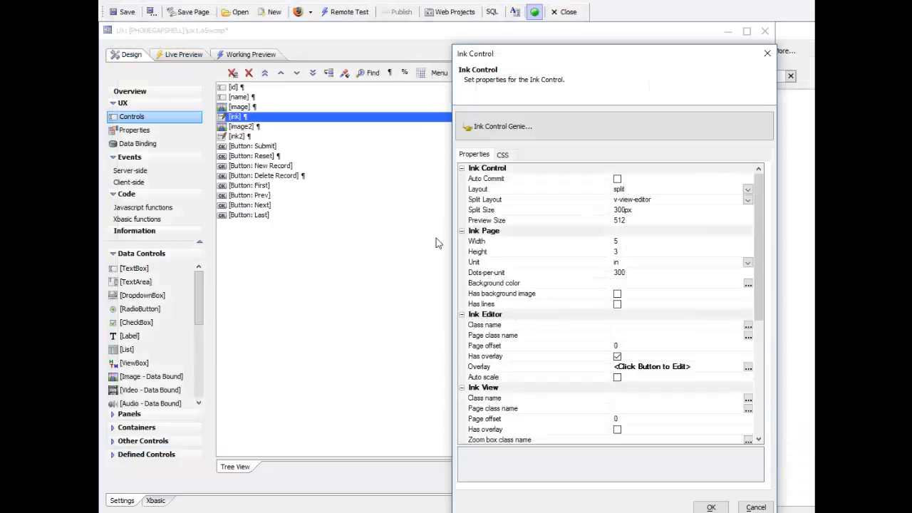
pyautogui.click(617, 179)
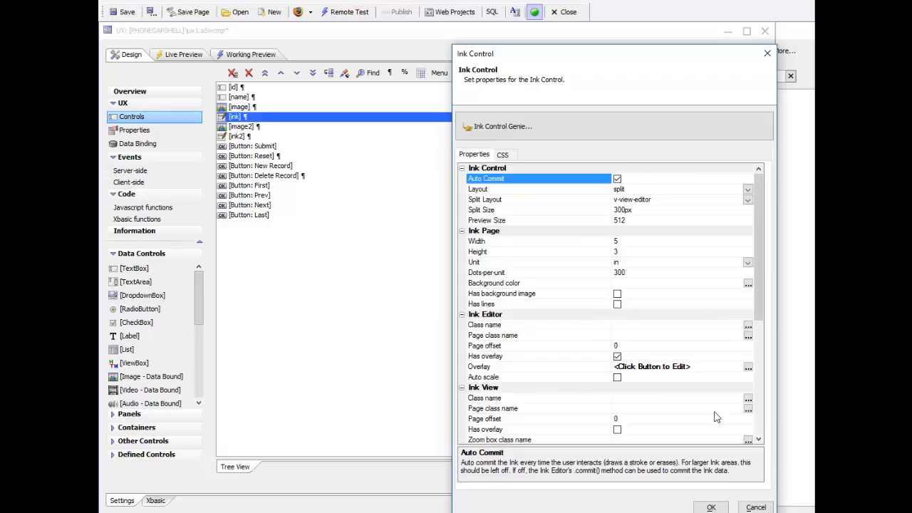
pyautogui.click(702, 507)
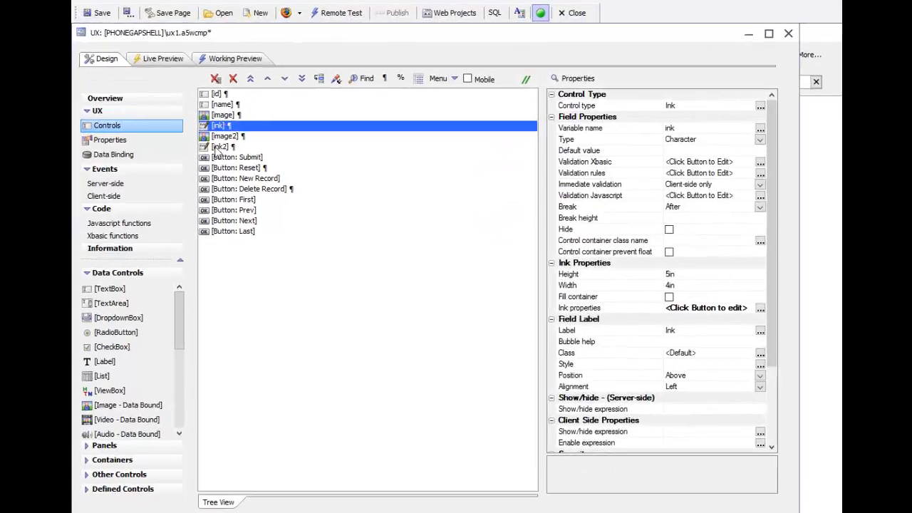
# - Apply the "Note taking - default" layout to the ink2 control and turn on Auto Commit in its ink properties
pyautogui.click(217, 147)
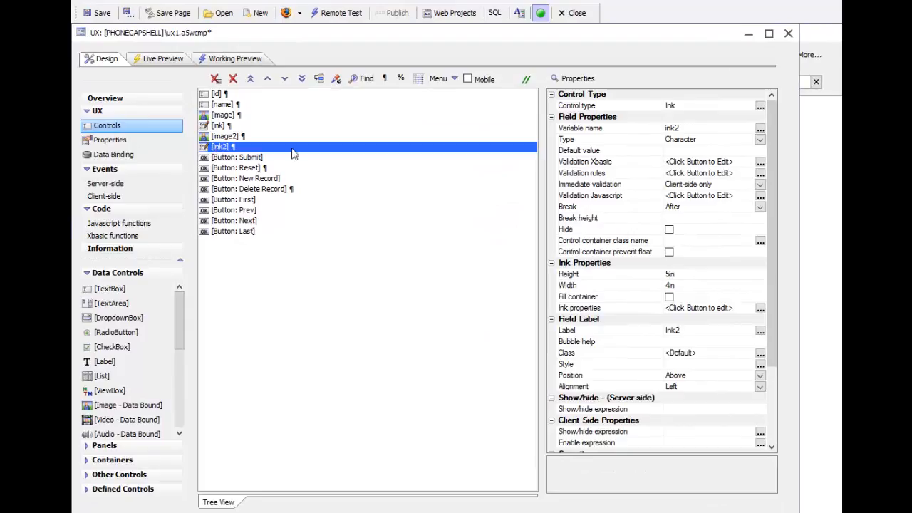
pyautogui.doubleClick(589, 310)
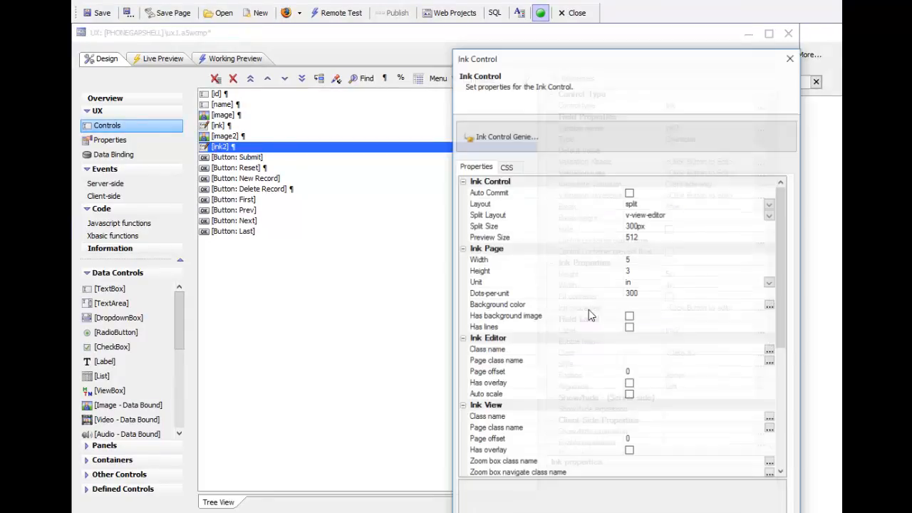
pyautogui.click(506, 139)
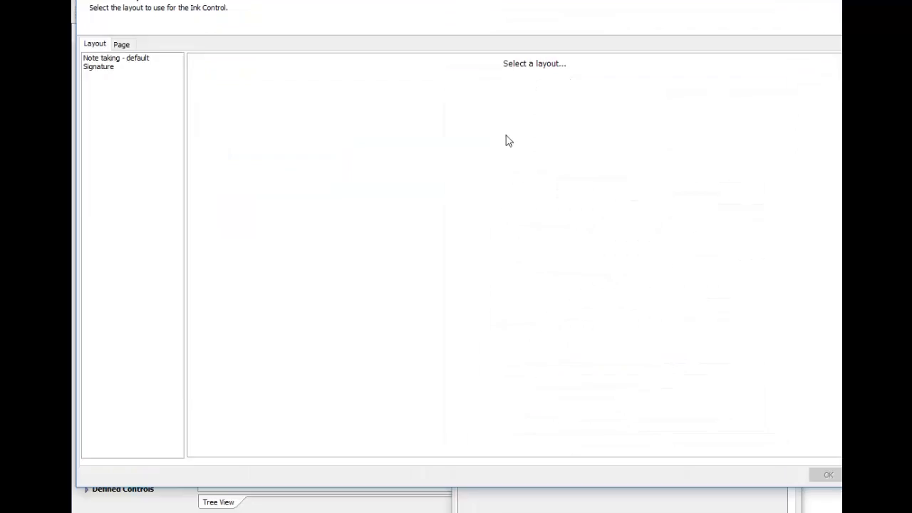
pyautogui.click(132, 59)
pyautogui.click(824, 477)
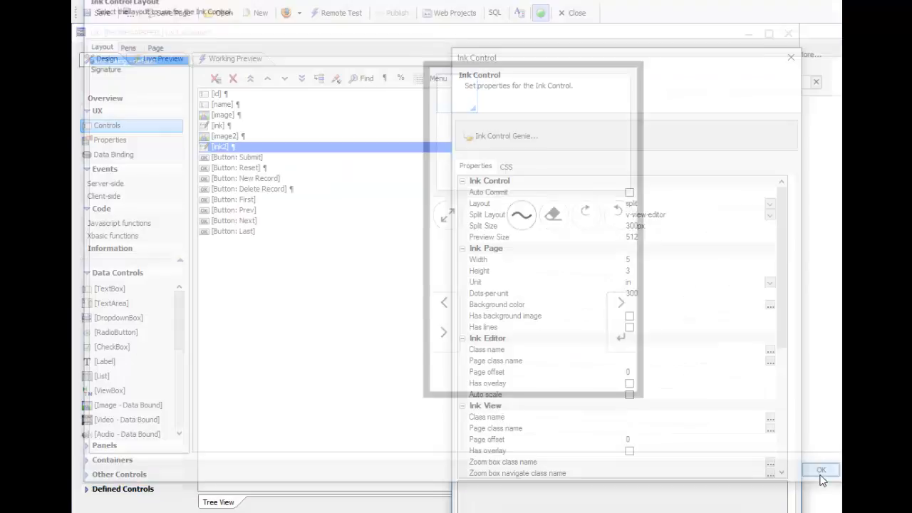
pyautogui.click(629, 193)
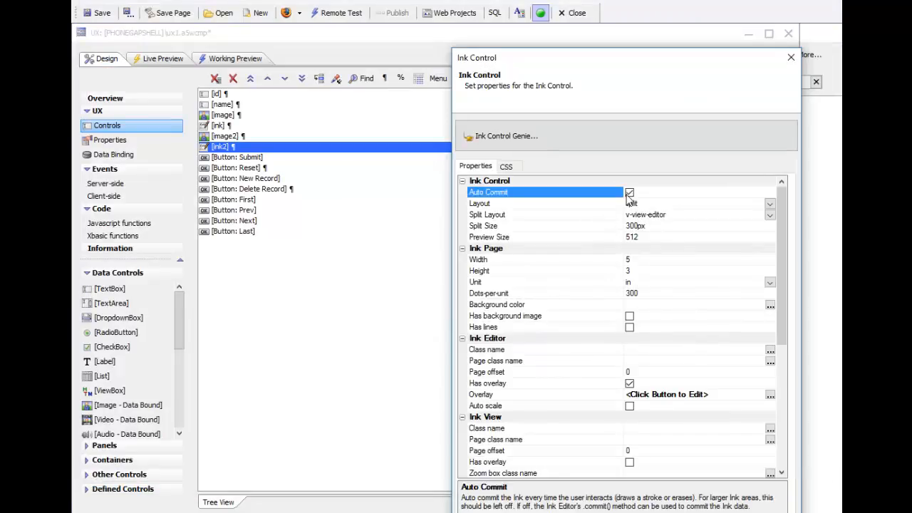
pyautogui.press('Return')
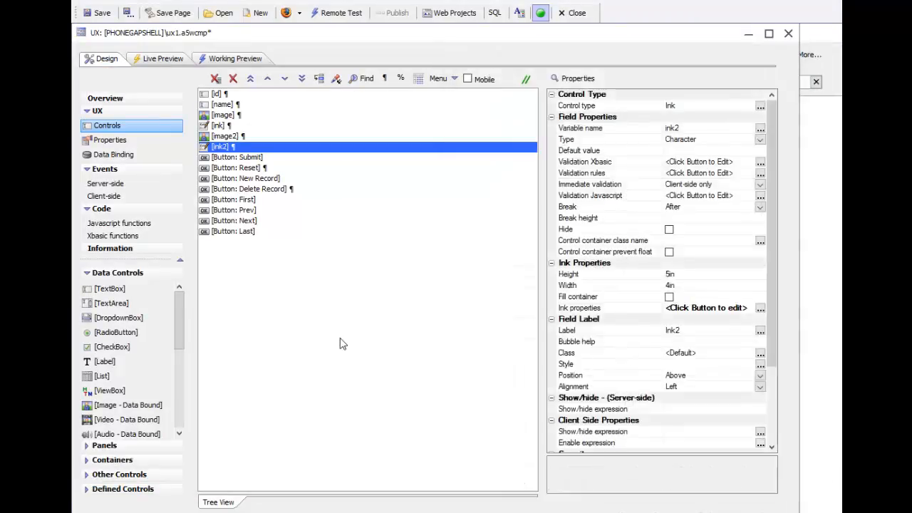
# - Enable a background image for the ink control's data binding and choose the image control as its source
pyautogui.click(221, 128)
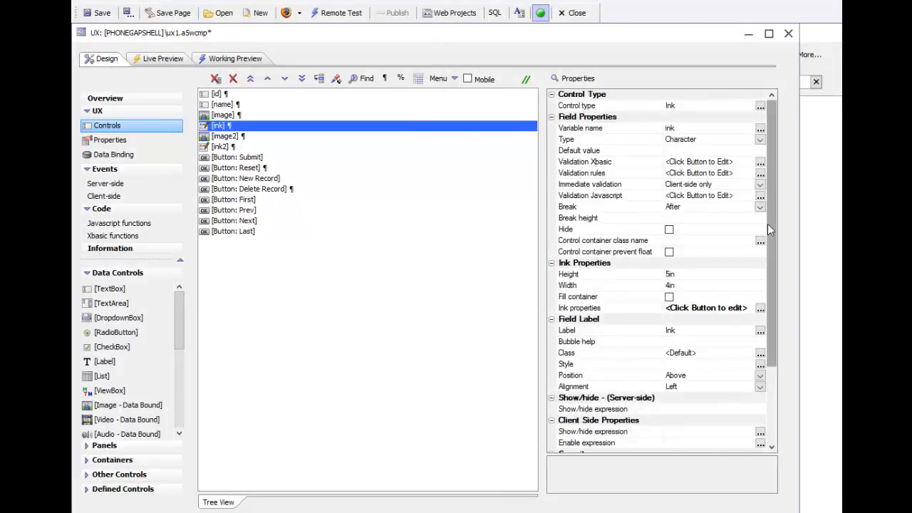
pyautogui.moveTo(768, 223); pyautogui.dragTo(808, 363)
pyautogui.click(670, 443)
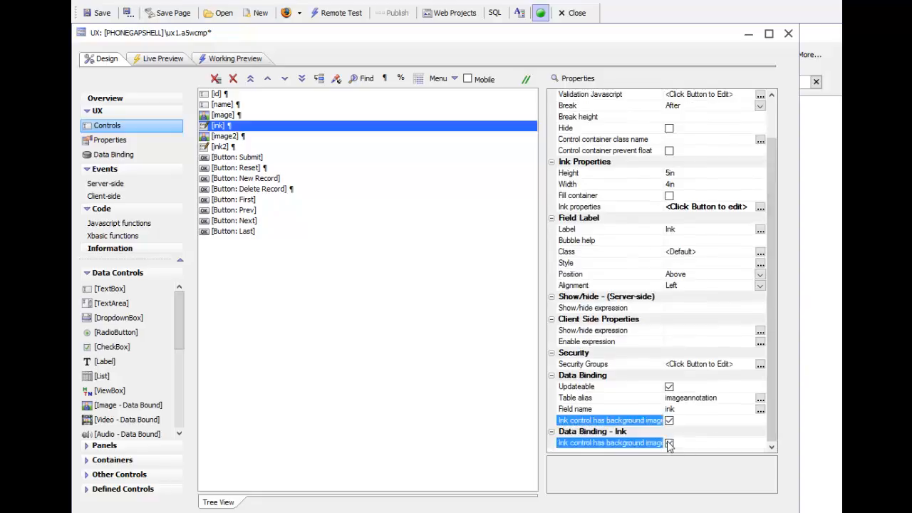
pyautogui.moveTo(763, 407)
pyautogui.mouseDown()
pyautogui.moveTo(787, 452)
pyautogui.moveTo(750, 454)
pyautogui.mouseUp()
pyautogui.click(760, 431)
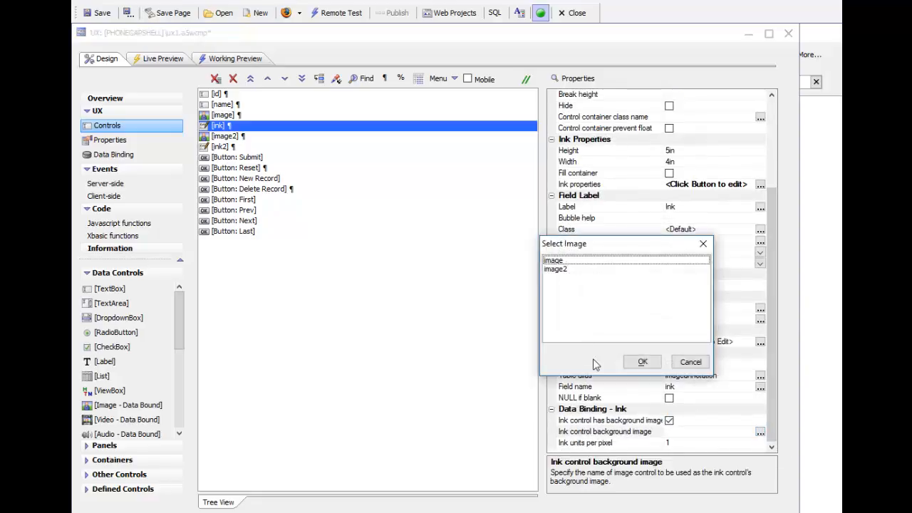
pyautogui.click(550, 261)
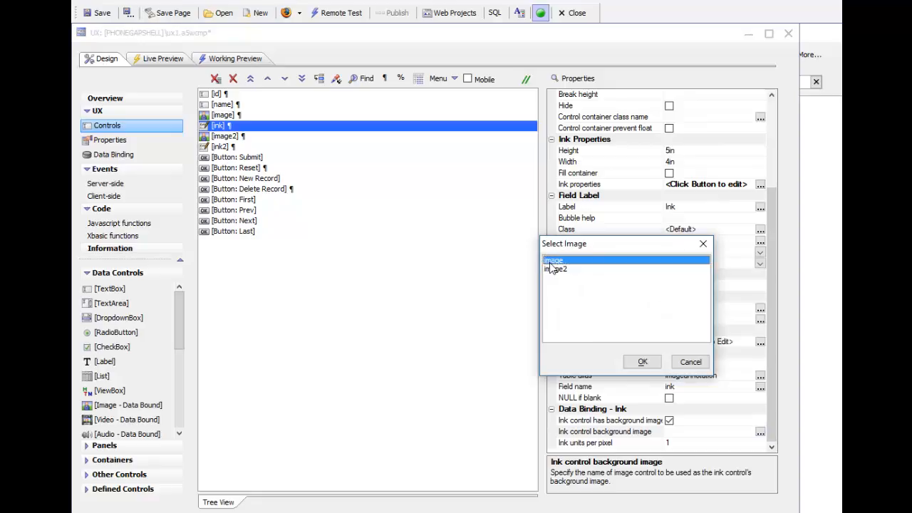
pyautogui.click(642, 364)
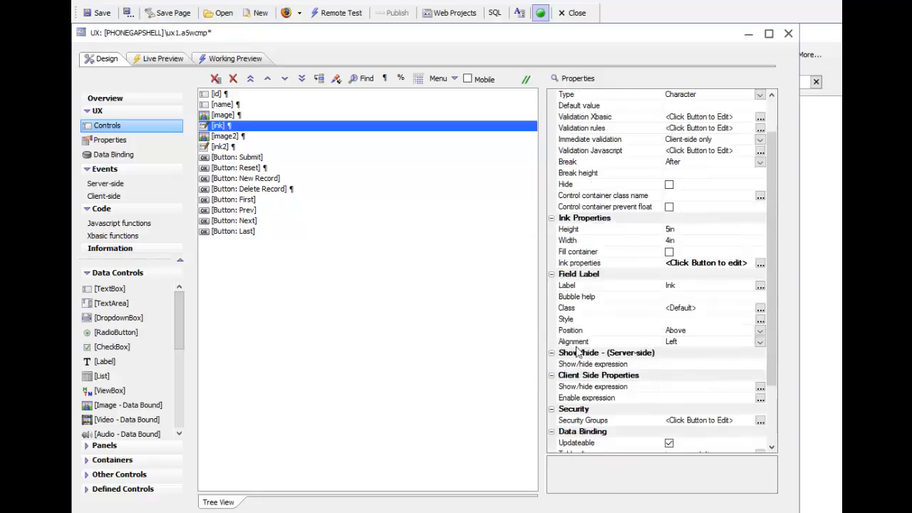
# - Enable a background image for the ink2 control's data binding and choose the image2 control as its source
pyautogui.click(221, 147)
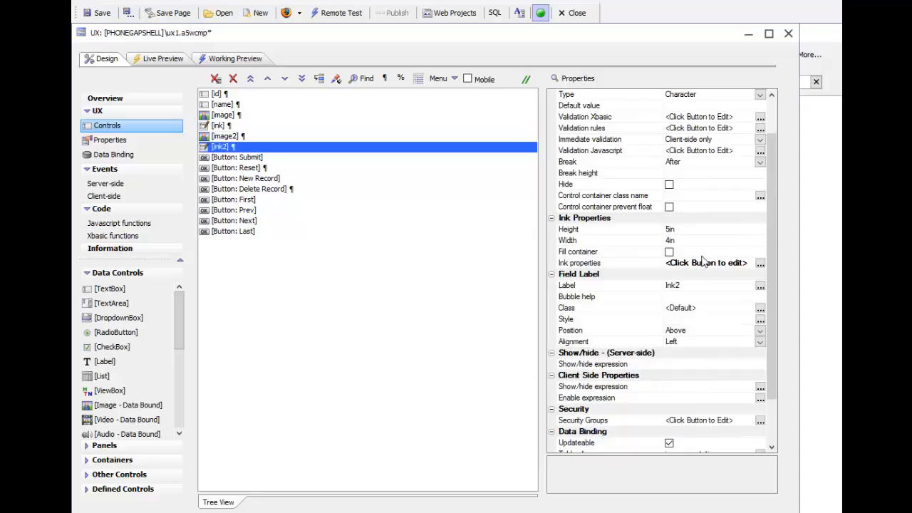
pyautogui.moveTo(772, 301); pyautogui.dragTo(783, 359)
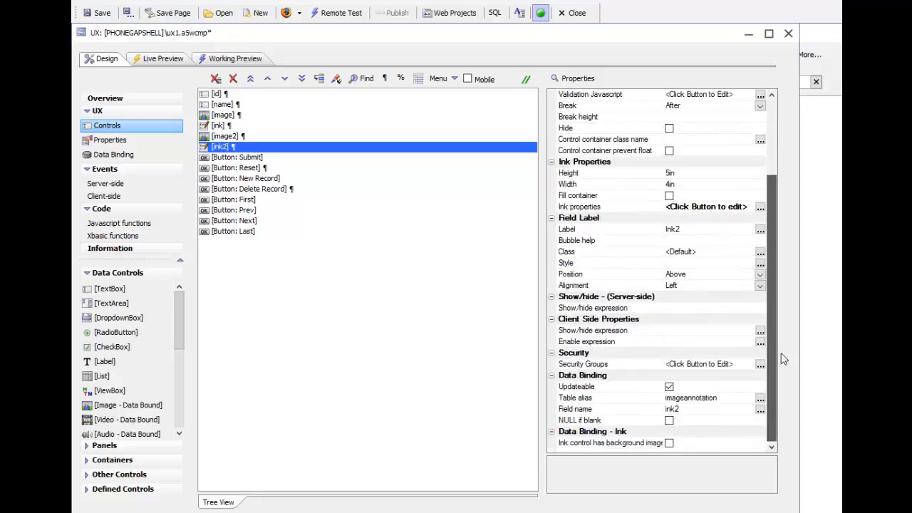
pyautogui.click(669, 443)
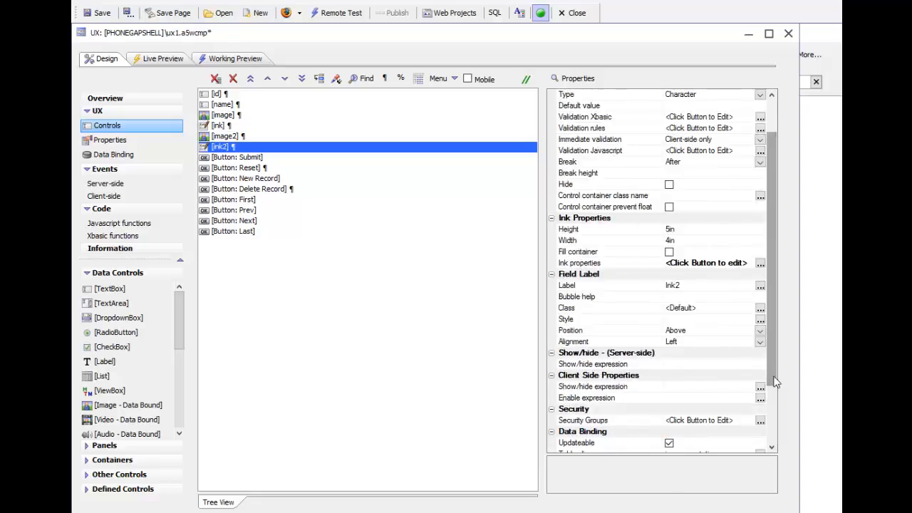
pyautogui.moveTo(772, 285); pyautogui.dragTo(795, 454)
pyautogui.click(761, 432)
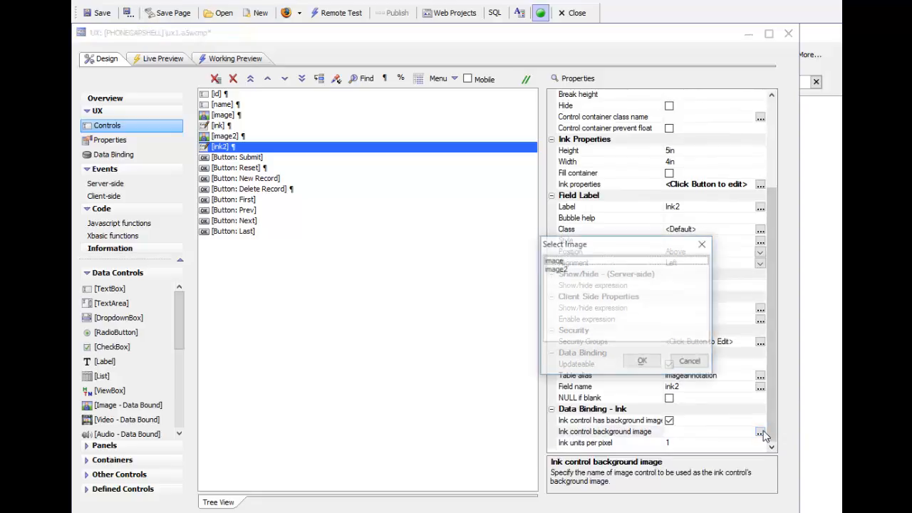
pyautogui.press('Return')
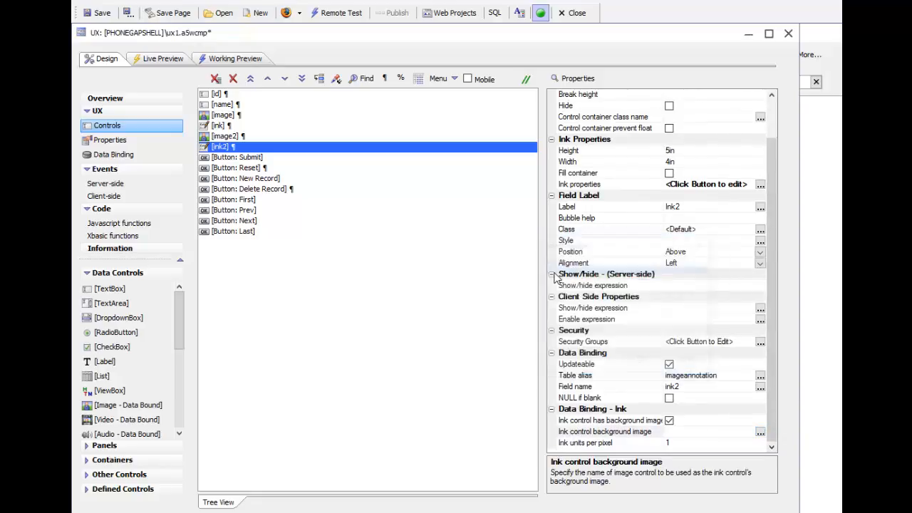
# - Set the ink control's ink units per pixel to 5 and save the component
pyautogui.click(221, 126)
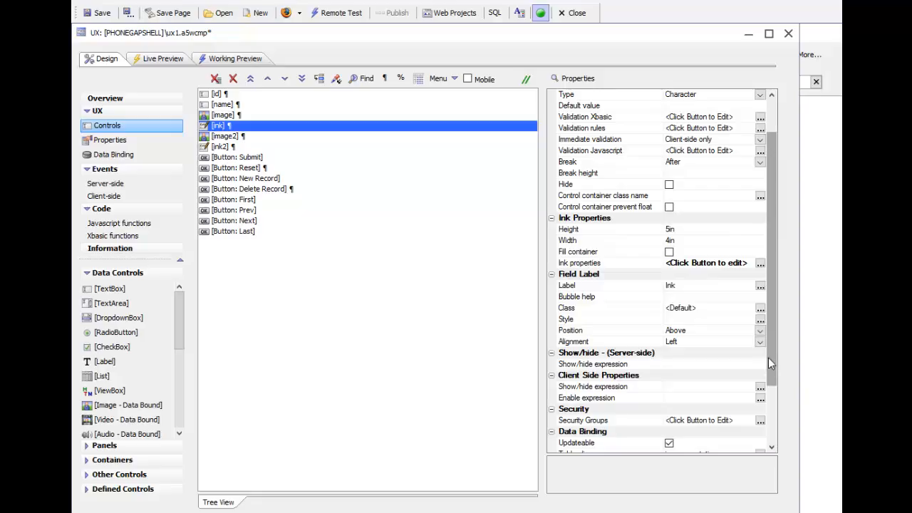
pyautogui.moveTo(768, 358); pyautogui.dragTo(781, 438)
pyautogui.click(595, 444)
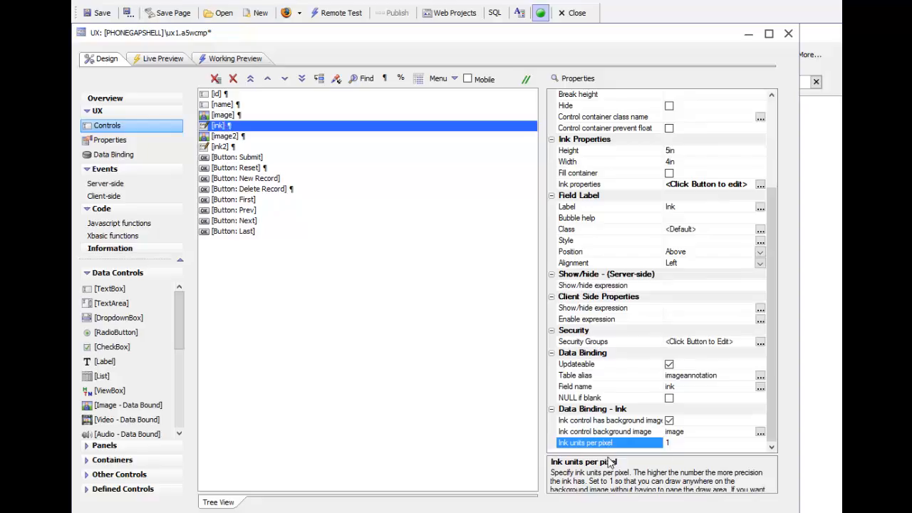
pyautogui.click(670, 443)
pyautogui.write('5')
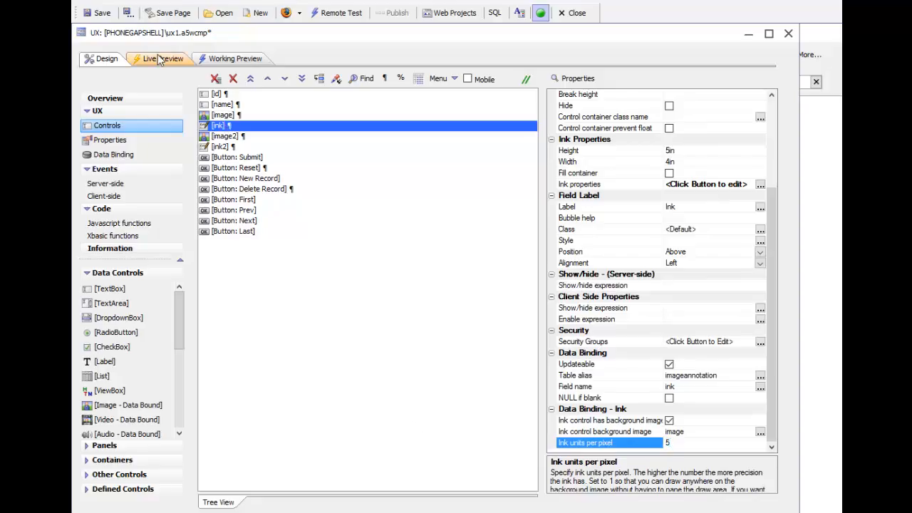
pyautogui.click(104, 18)
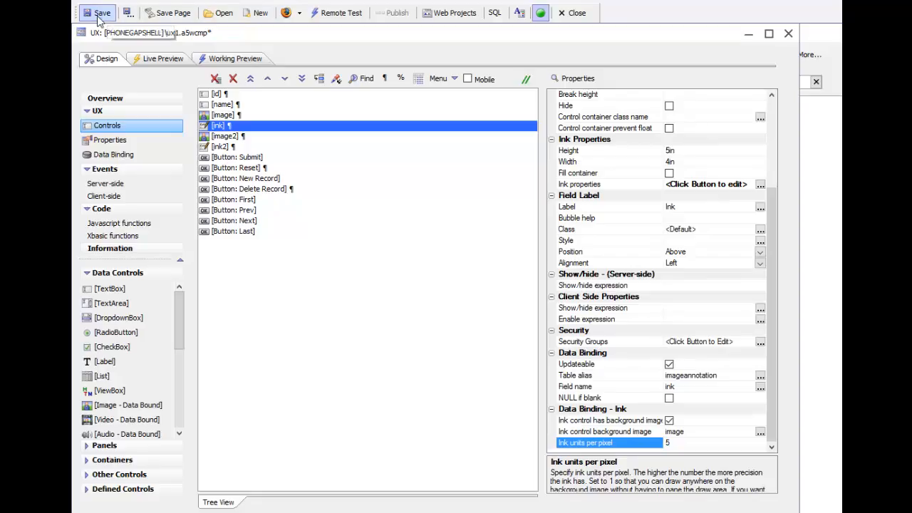
# - Run a live preview of the component and examine the annotations over the images in the Ink and Ink2 controls
pyautogui.click(222, 115)
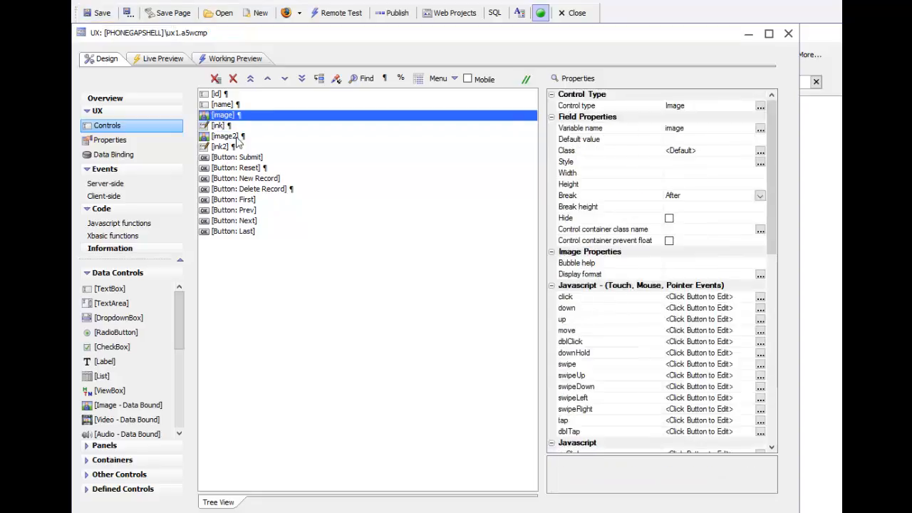
pyautogui.click(166, 59)
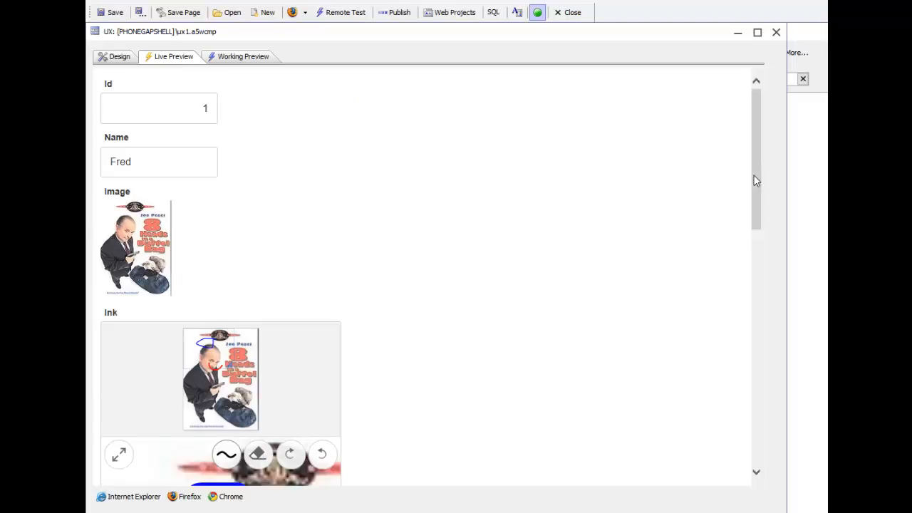
pyautogui.moveTo(756, 181); pyautogui.dragTo(770, 265)
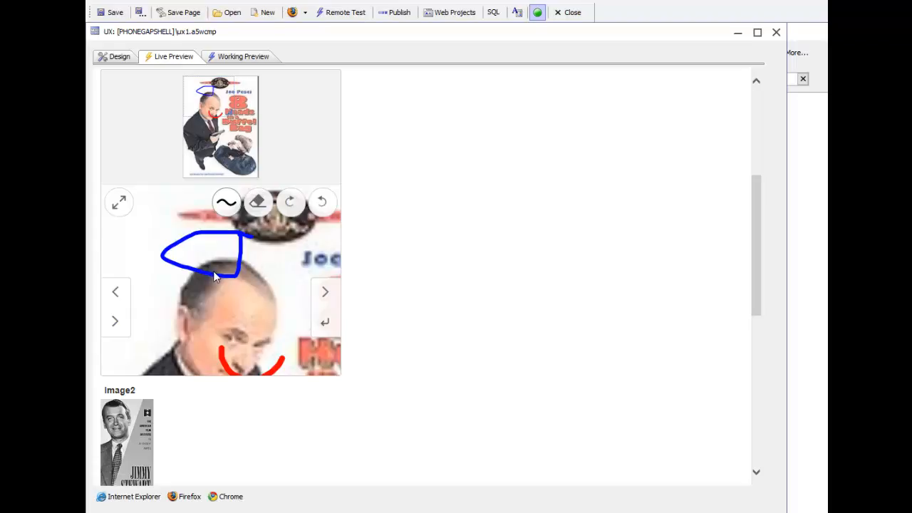
pyautogui.moveTo(758, 258); pyautogui.dragTo(764, 346)
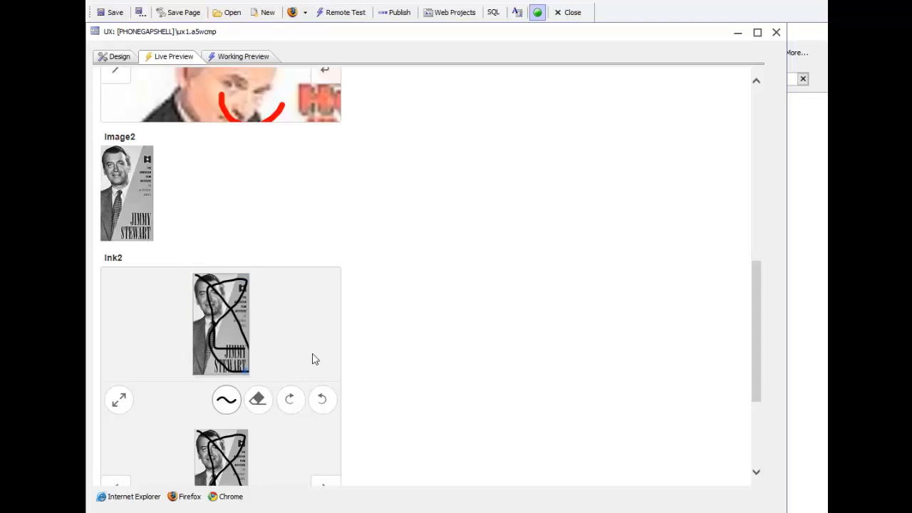
pyautogui.moveTo(752, 330); pyautogui.dragTo(753, 401)
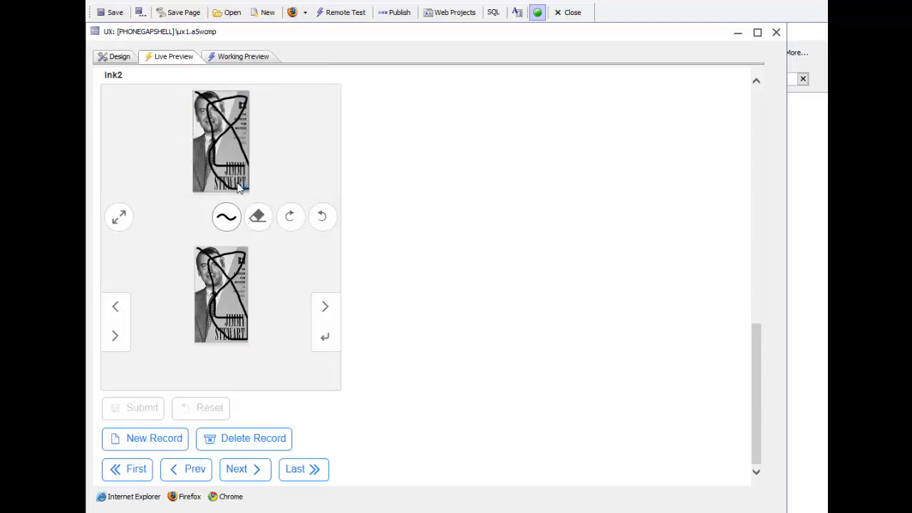
pyautogui.moveTo(757, 441); pyautogui.dragTo(761, 245)
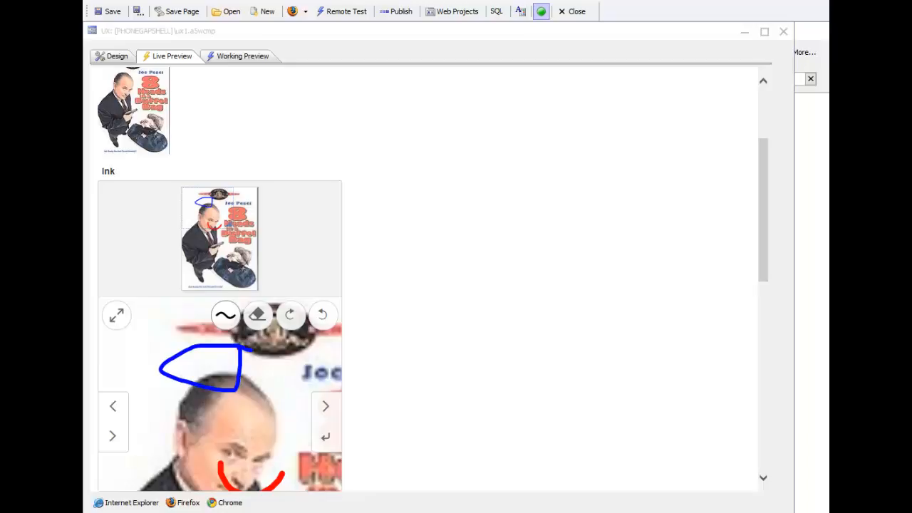
# - Return to the design and add a button below the image control with the text "Capture Image"
pyautogui.click(117, 56)
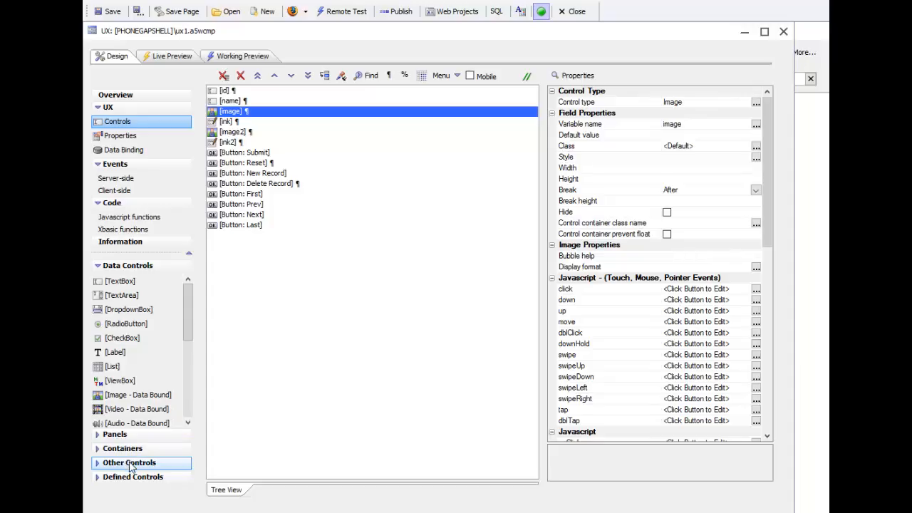
pyautogui.click(129, 463)
pyautogui.doubleClick(115, 353)
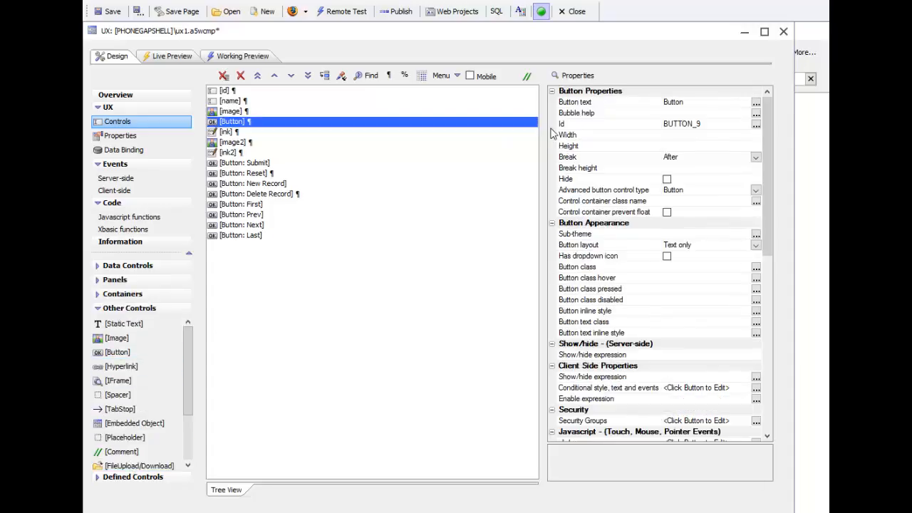
pyautogui.click(587, 105)
pyautogui.write('C')
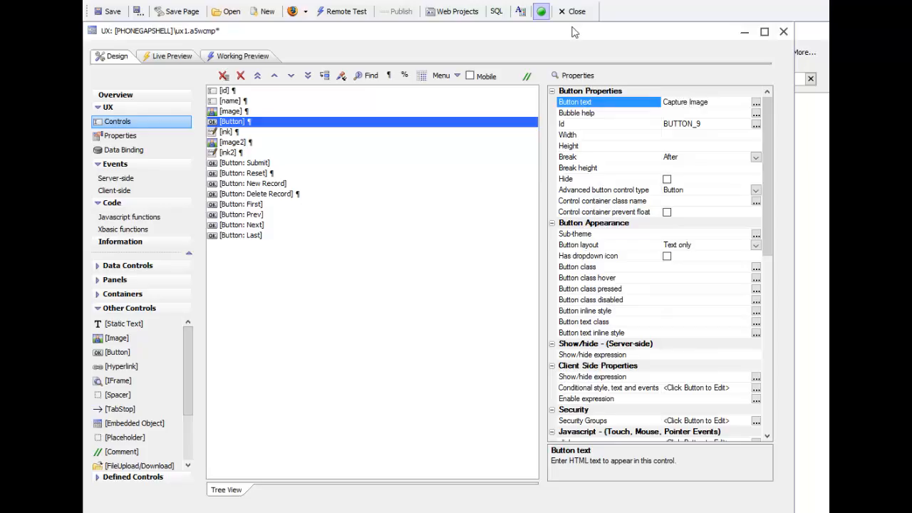
pyautogui.write('apture Image')
# - Add an Image Upload action to the click event of the Capture Image button below the image control
pyautogui.click(245, 124)
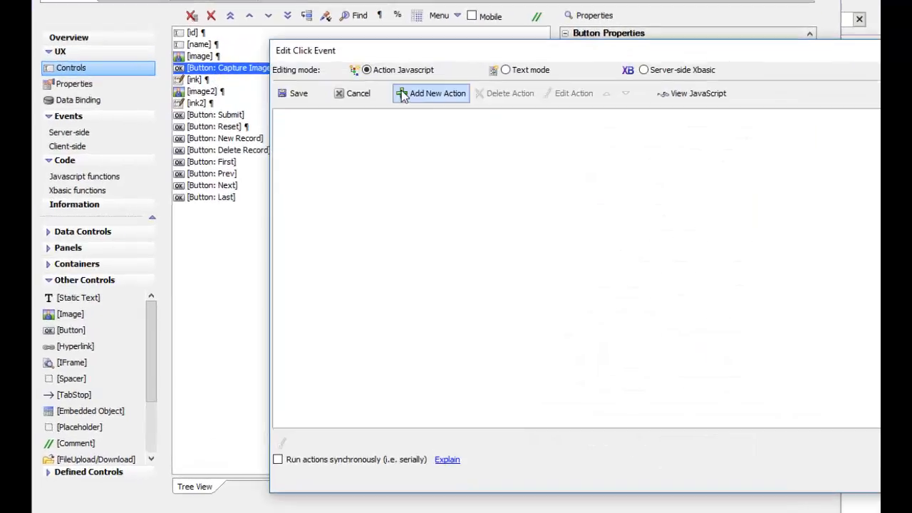
pyautogui.click(401, 91)
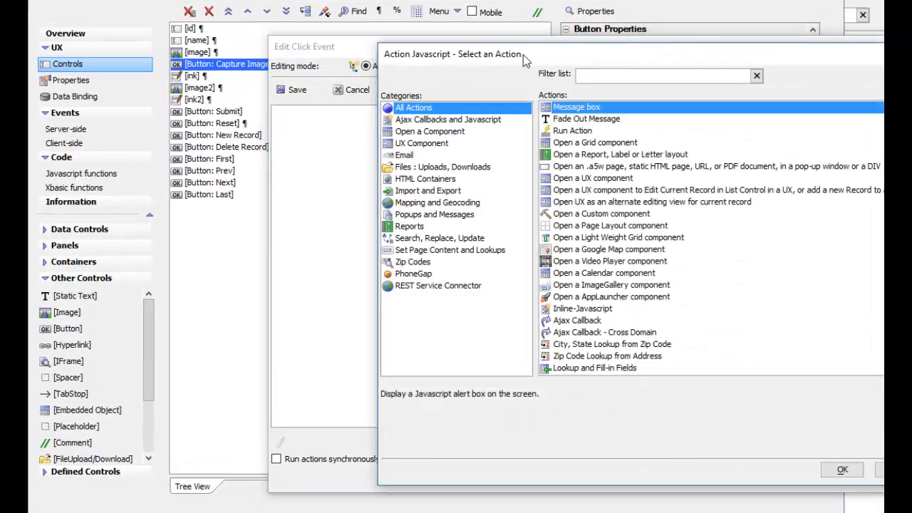
pyautogui.moveTo(544, 53); pyautogui.dragTo(403, 81)
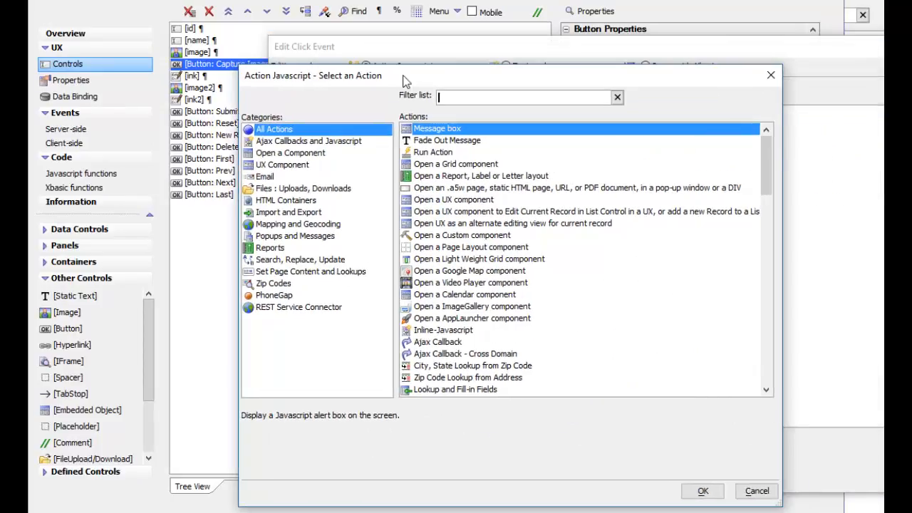
pyautogui.write('ima')
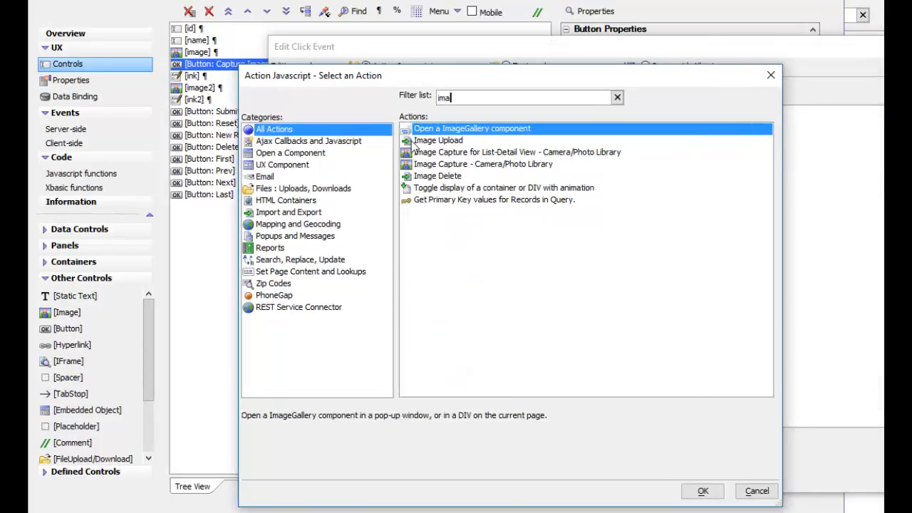
pyautogui.doubleClick(417, 140)
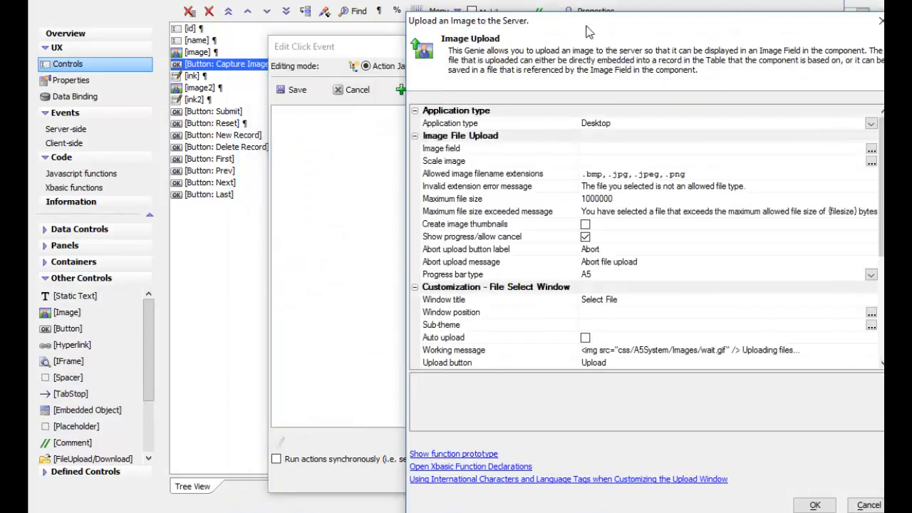
# - Set the upload action's image field to the image control
pyautogui.moveTo(589, 26); pyautogui.dragTo(382, 26)
pyautogui.click(280, 149)
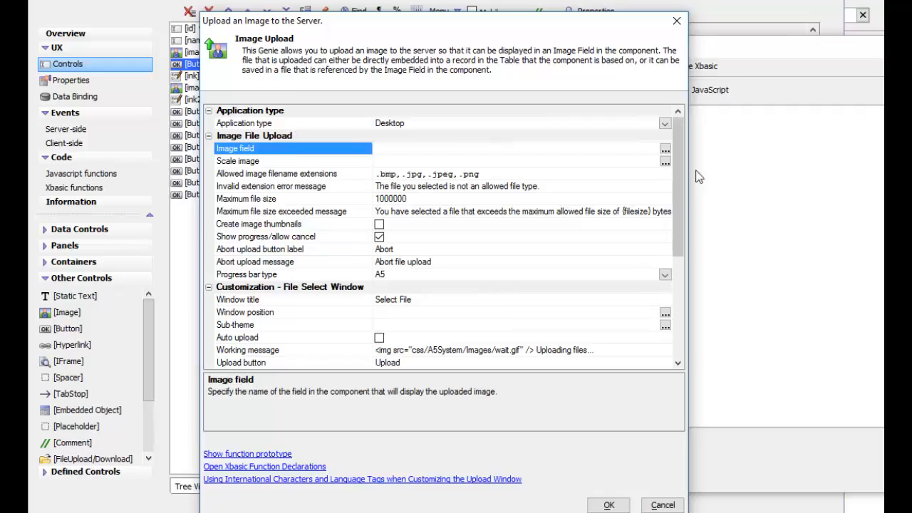
pyautogui.click(665, 149)
pyautogui.click(760, 264)
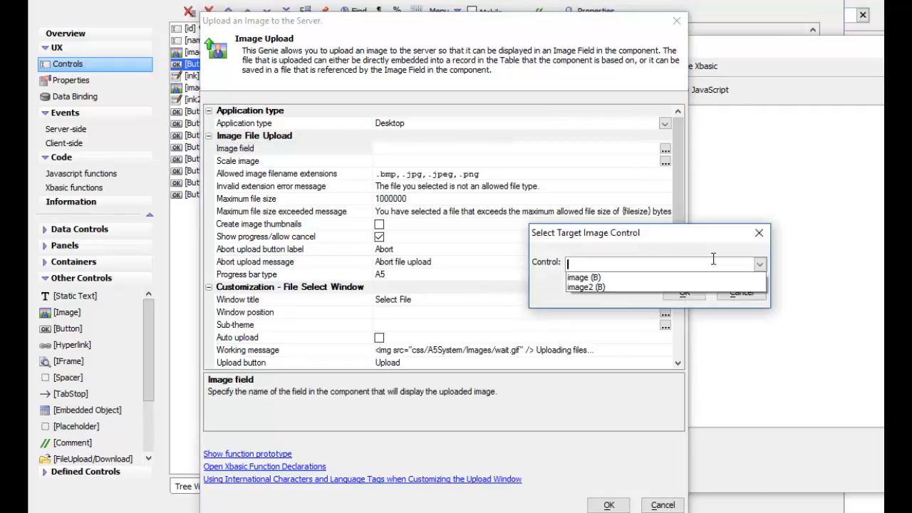
pyautogui.click(599, 274)
pyautogui.click(684, 293)
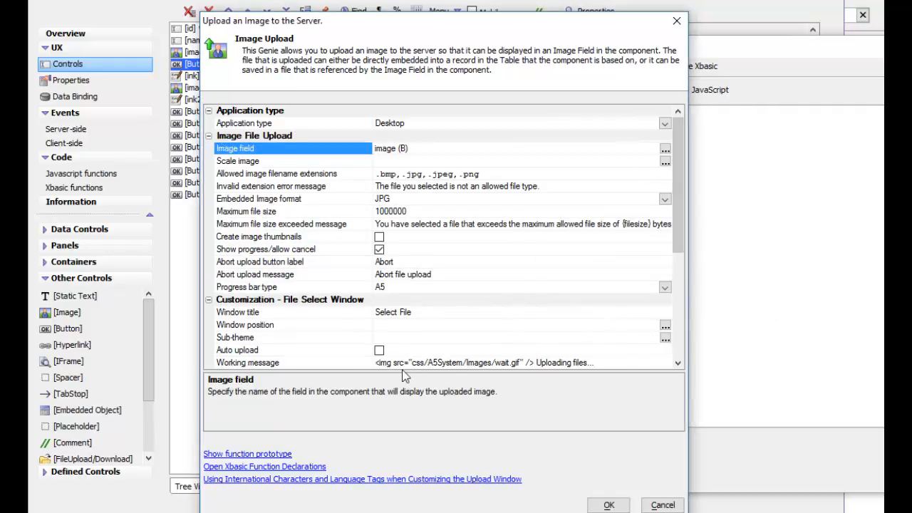
# - Enable auto upload for the image upload action and save the button's click event
pyautogui.click(379, 351)
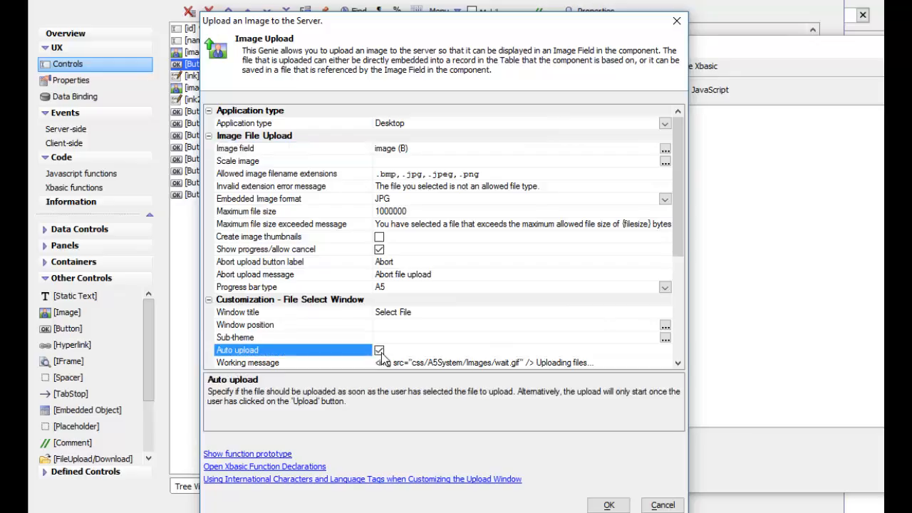
pyautogui.click(610, 505)
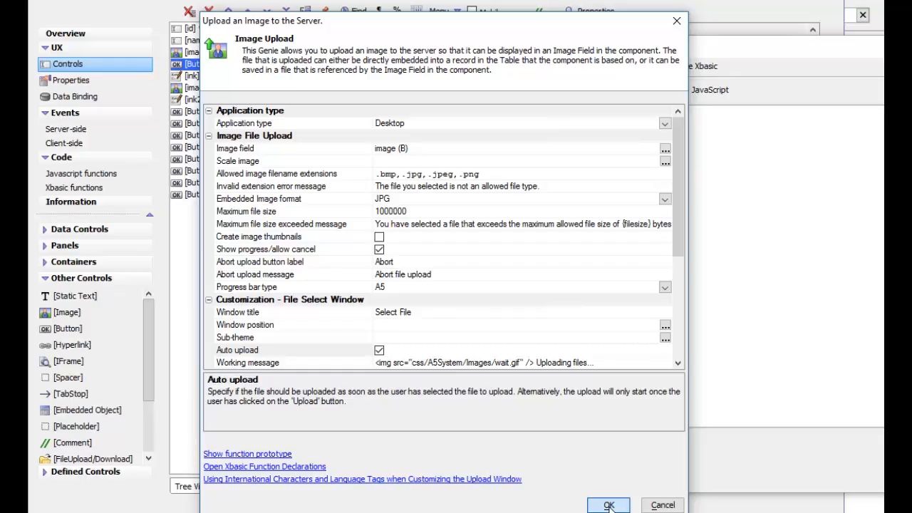
pyautogui.click(610, 505)
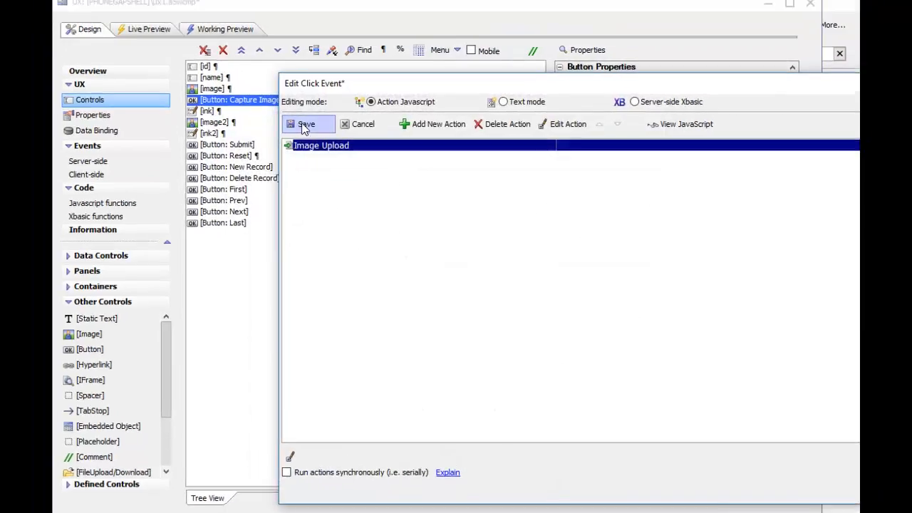
pyautogui.click(305, 125)
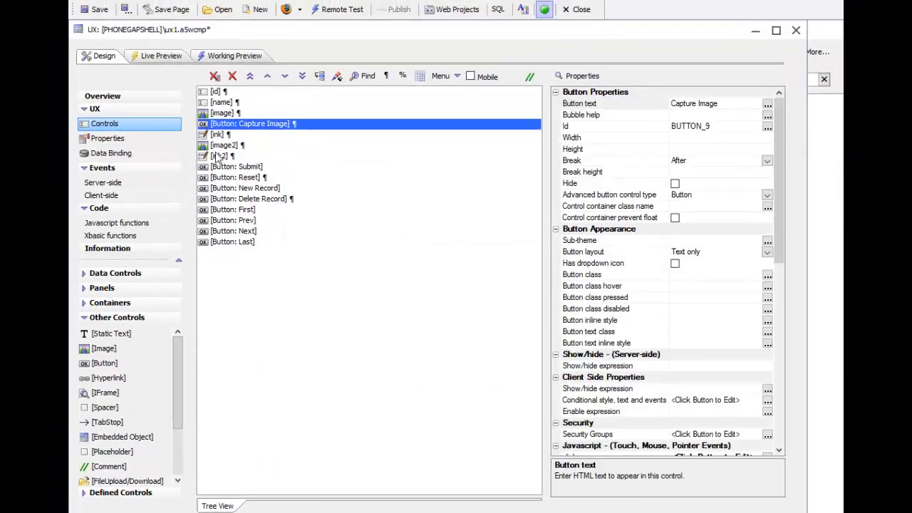
# - Add a button below the image2 control with the text "Capture Image"
pyautogui.click(216, 123)
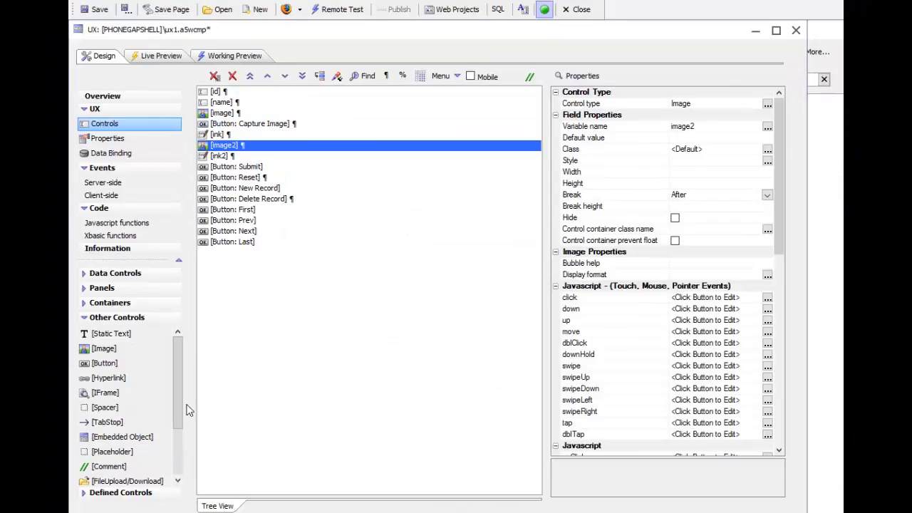
pyautogui.doubleClick(105, 363)
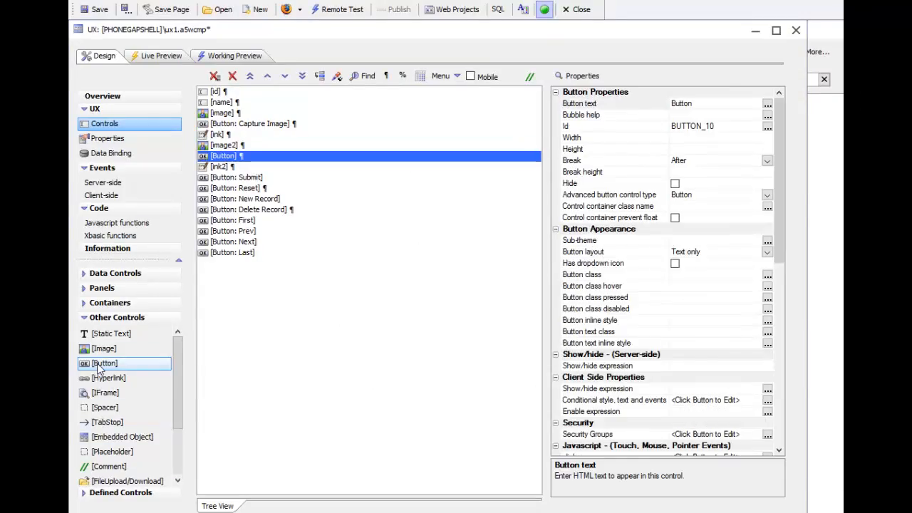
pyautogui.click(591, 106)
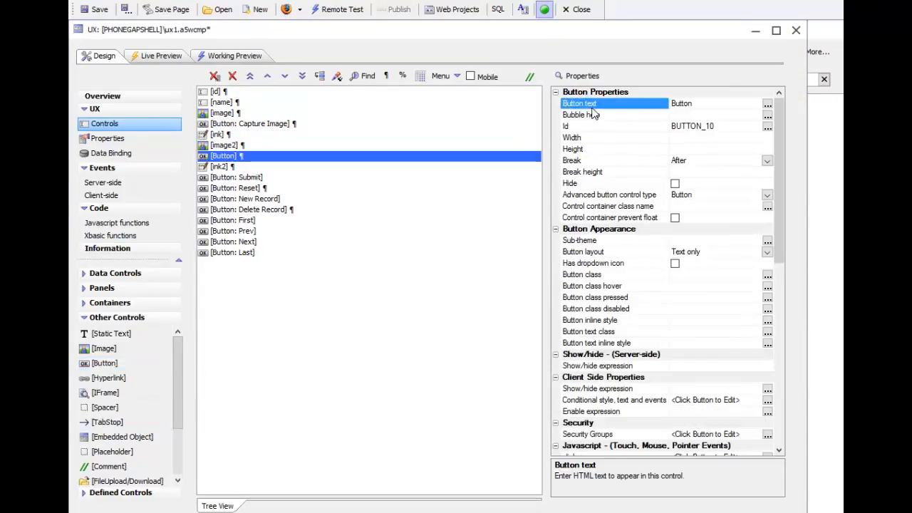
pyautogui.write('Capture Image')
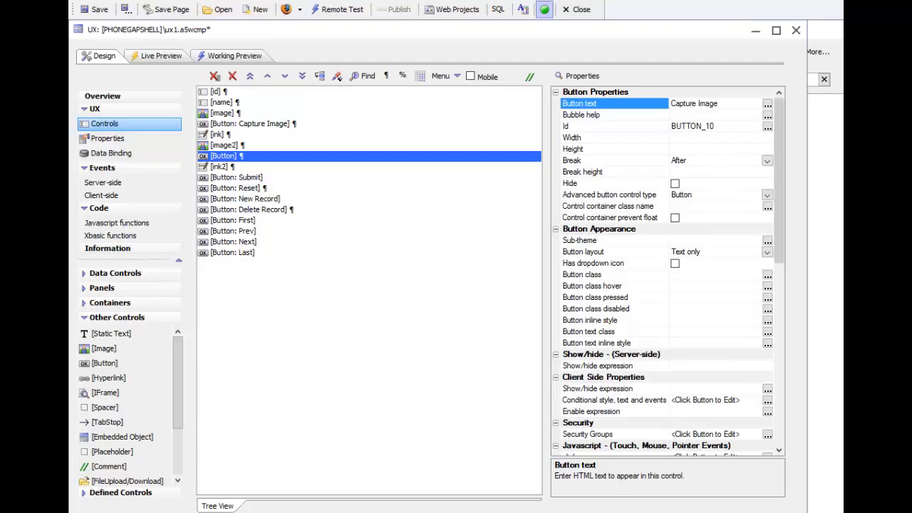
pyautogui.click(255, 160)
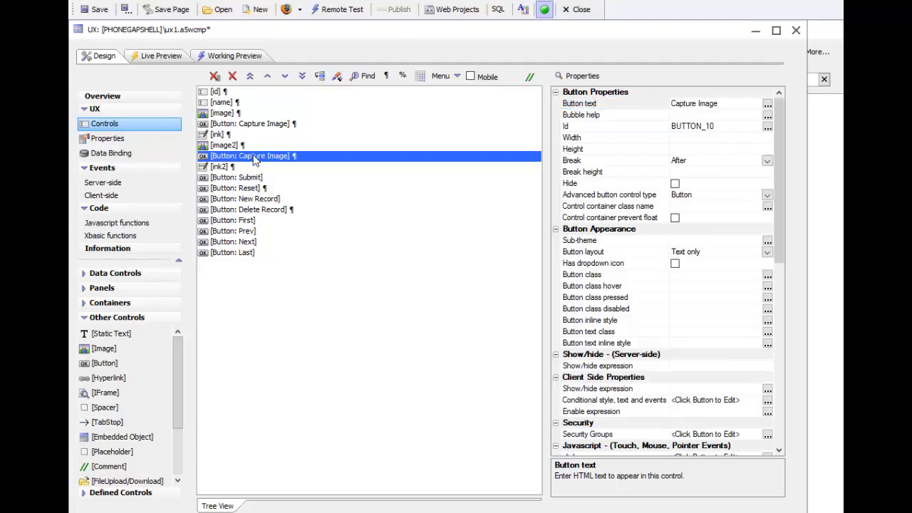
# - Add an Image Upload action to the click event of the Capture Image button below image2
pyautogui.doubleClick(261, 162)
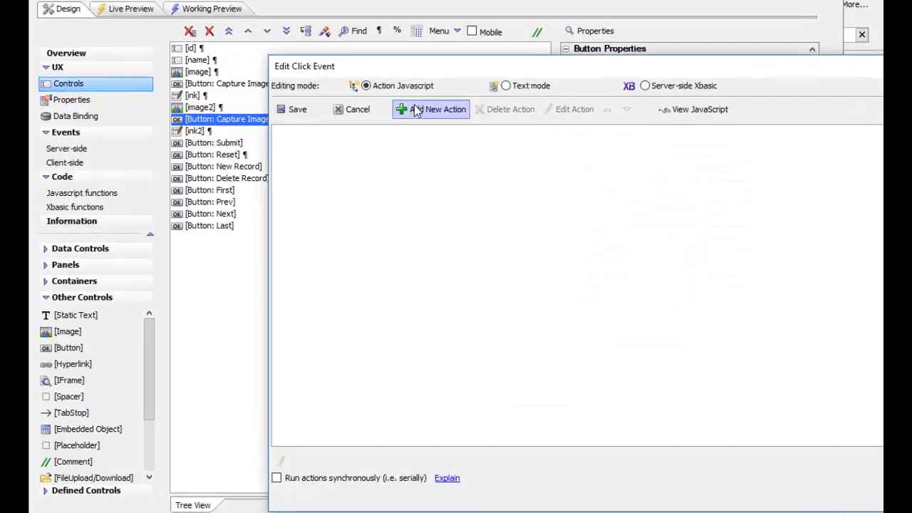
pyautogui.click(420, 147)
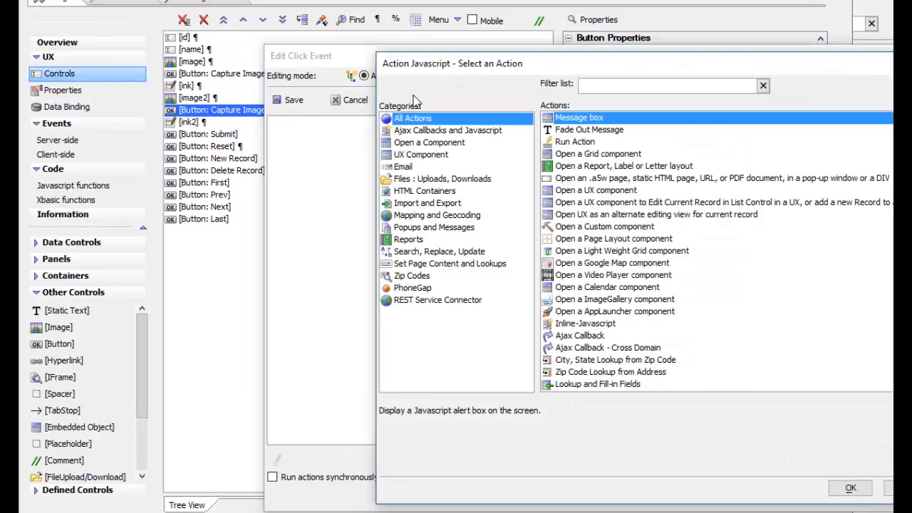
pyautogui.write('image')
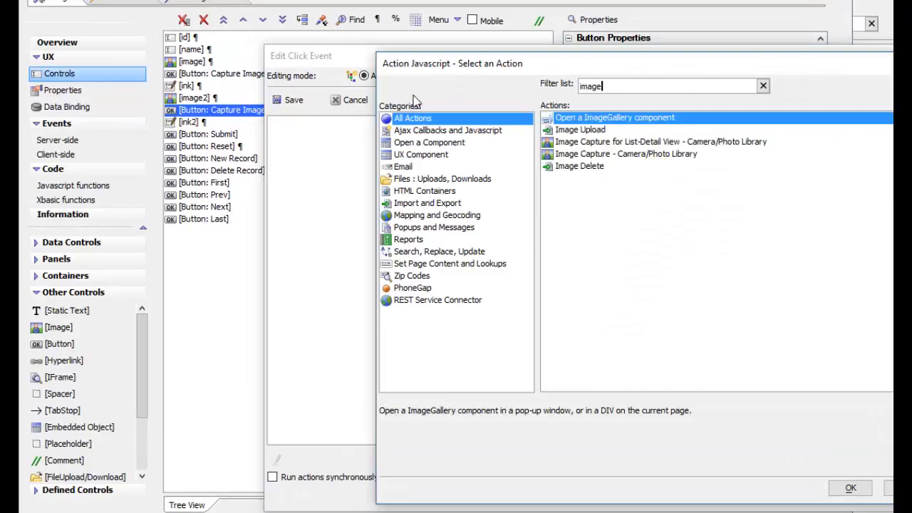
pyautogui.doubleClick(562, 130)
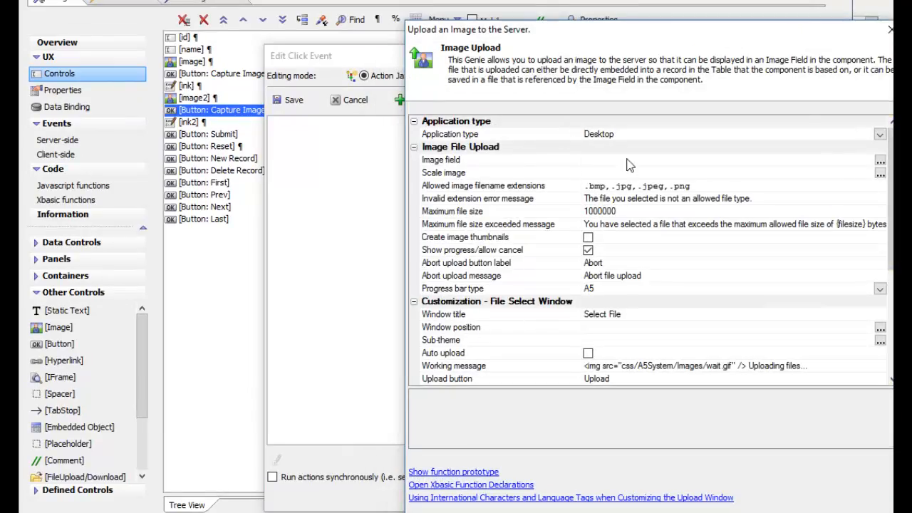
# - Set the second button's upload action to target the image2 control as its image field
pyautogui.moveTo(573, 36); pyautogui.dragTo(391, 36)
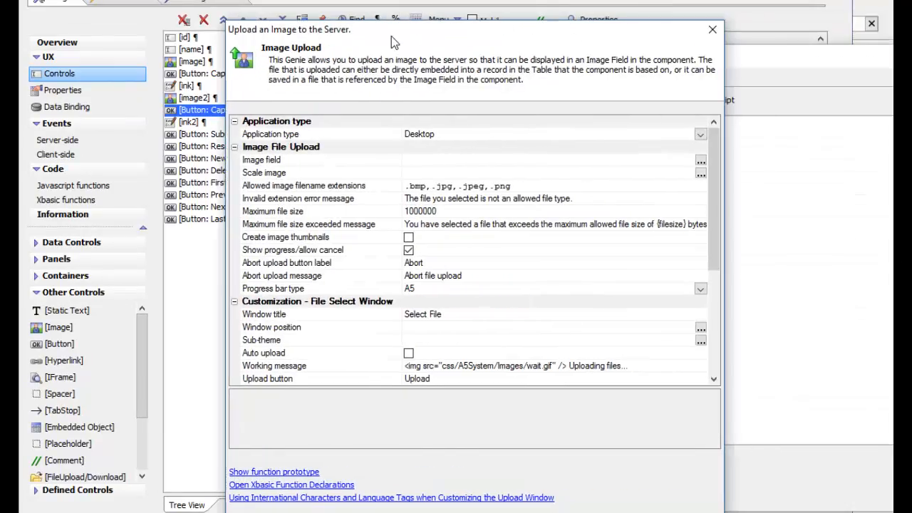
pyautogui.click(701, 161)
pyautogui.click(767, 278)
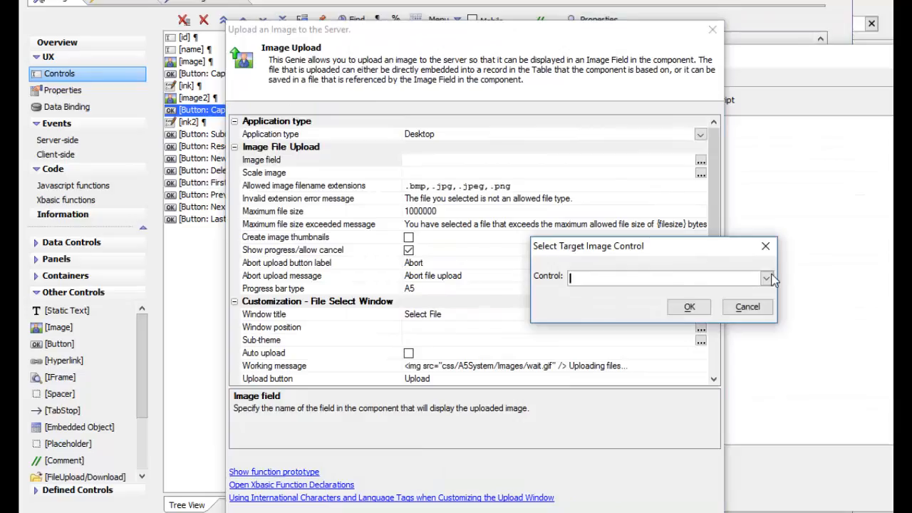
pyautogui.click(589, 302)
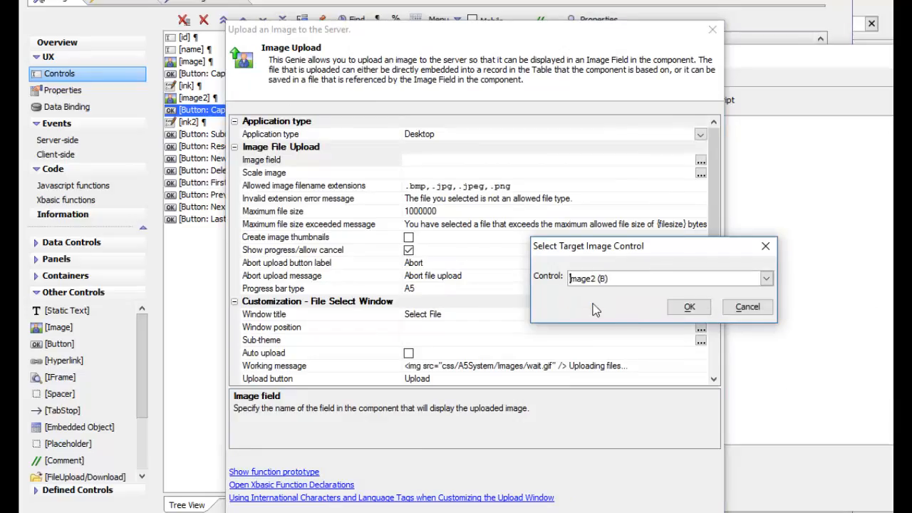
pyautogui.click(689, 308)
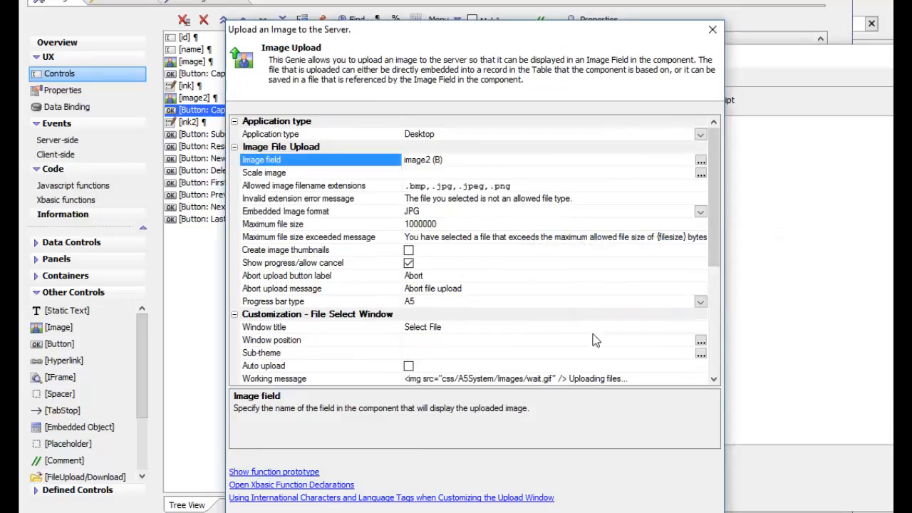
# - Enable auto upload for the image2 upload action and save the second button's click event
pyautogui.click(408, 366)
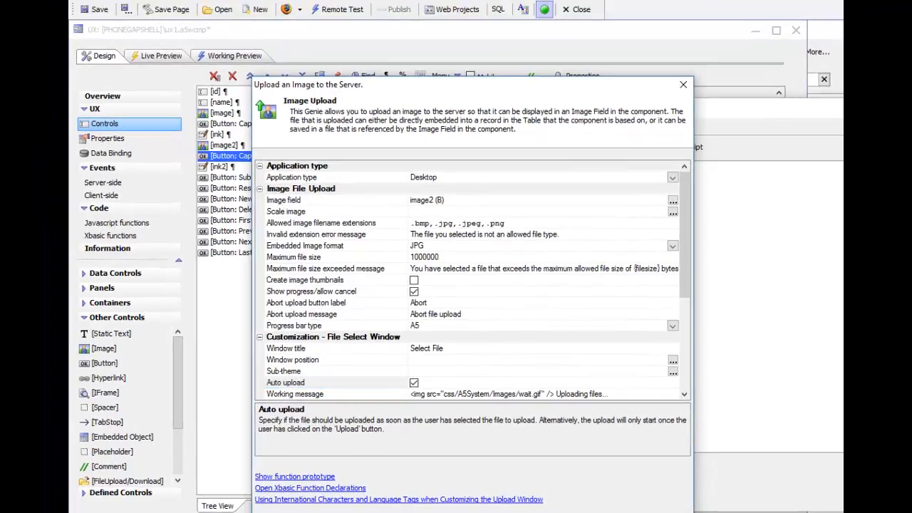
pyautogui.press('Return')
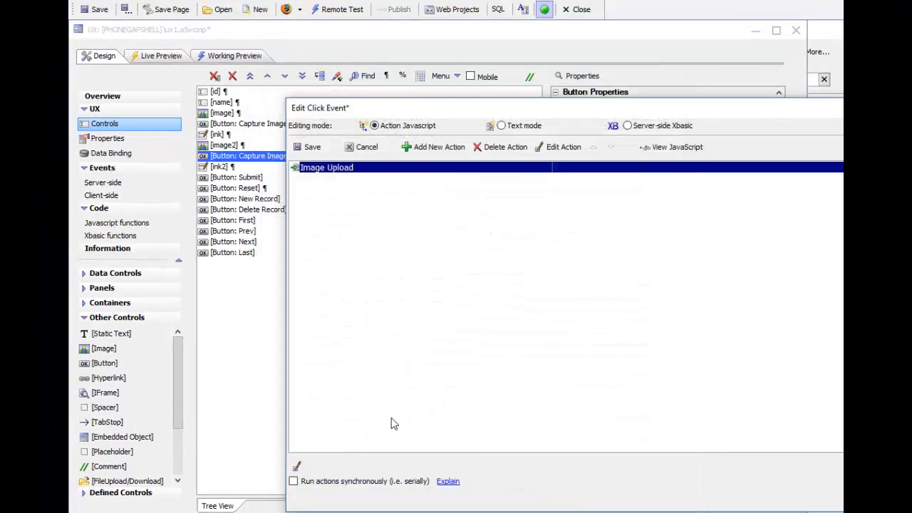
pyautogui.click(310, 148)
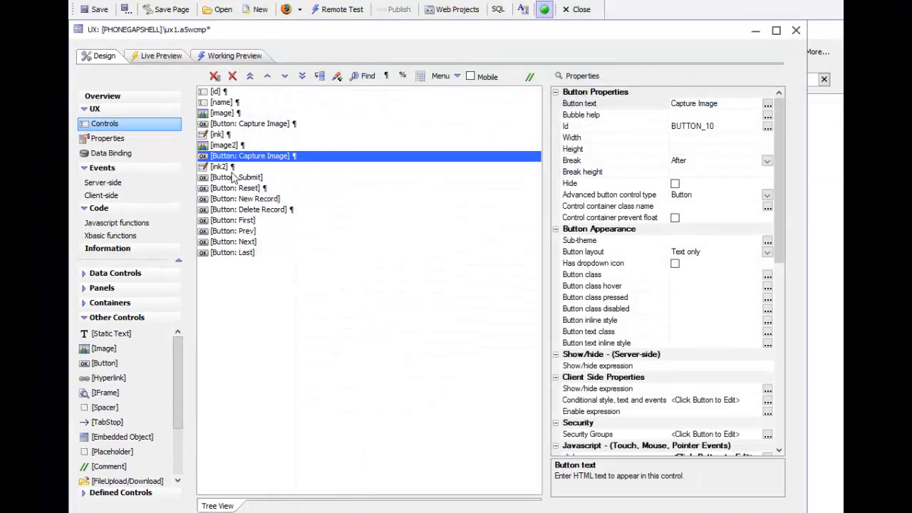
# - Set the image control's in-line style to display:none; to hide it
pyautogui.click(226, 114)
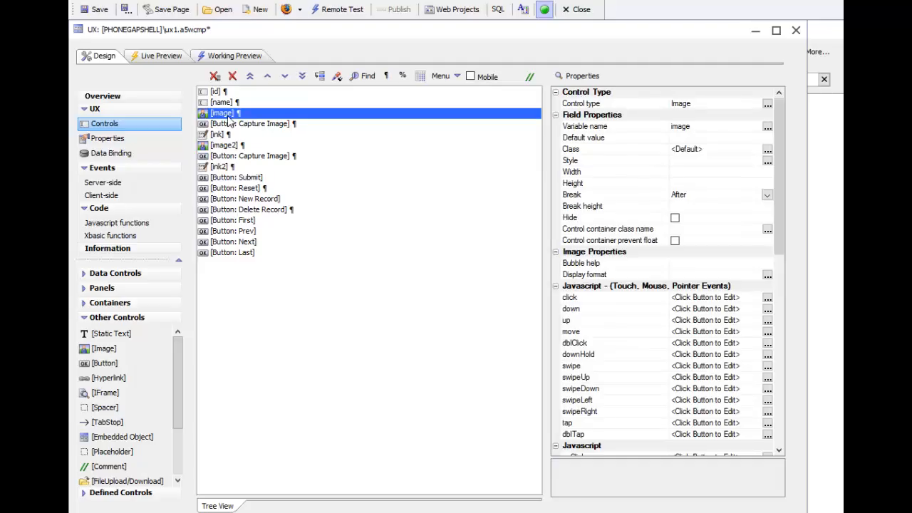
pyautogui.click(596, 162)
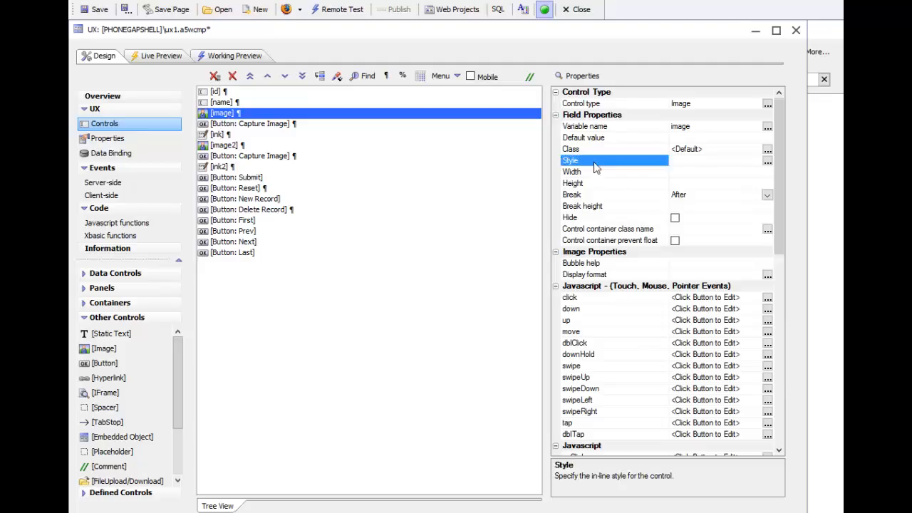
pyautogui.write('display:none;')
# - Copy the display:none; style value from the image control into the image2 control's style
pyautogui.hotkey('ctrl', 'a')
pyautogui.hotkey('ctrl', 'c')
pyautogui.click(220, 147)
pyautogui.click(607, 164)
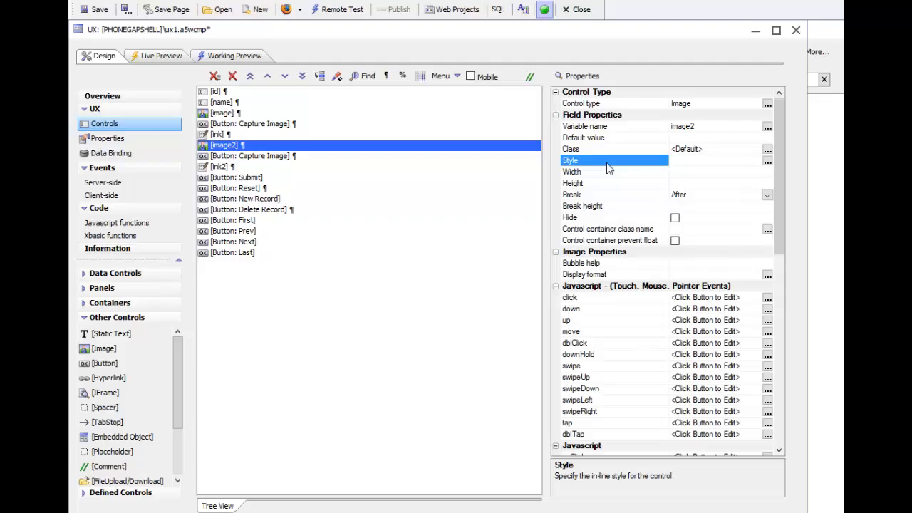
pyautogui.hotkey('ctrl', 'v')
pyautogui.click(595, 174)
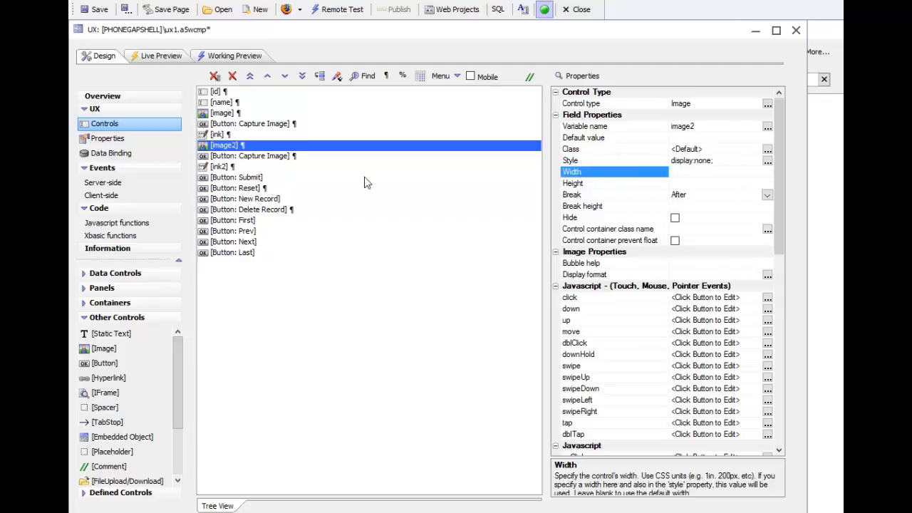
# - Change the label position of the image2 control
pyautogui.click(221, 149)
pyautogui.rightClick(221, 148)
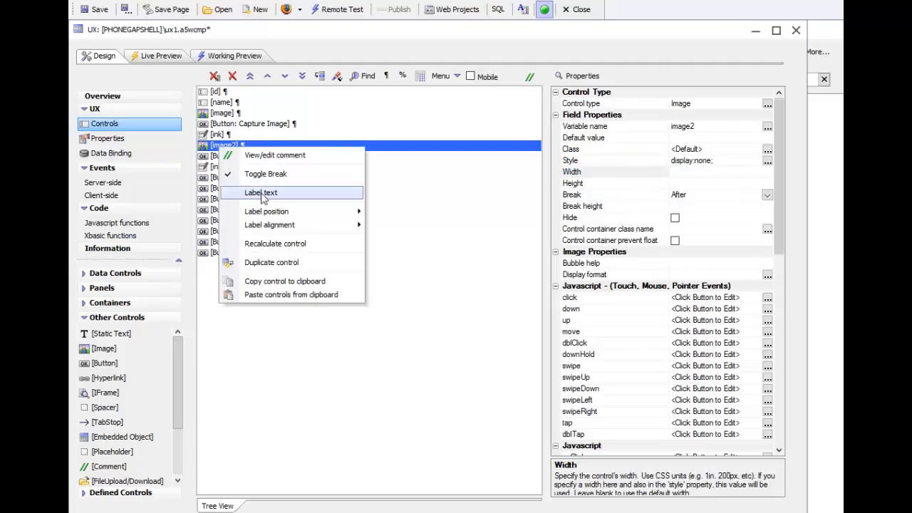
pyautogui.moveTo(275, 214)
pyautogui.click(403, 265)
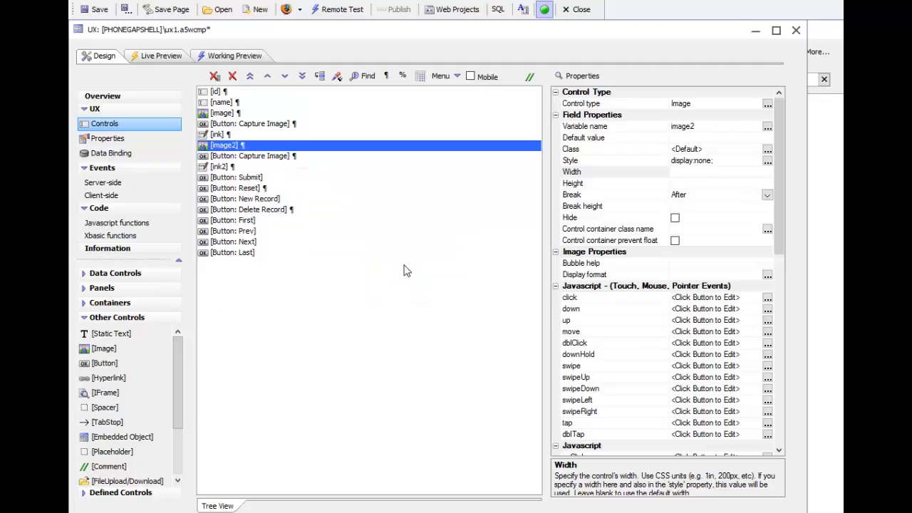
# - Set the label position of the image control to None
pyautogui.click(223, 107)
pyautogui.rightClick(223, 113)
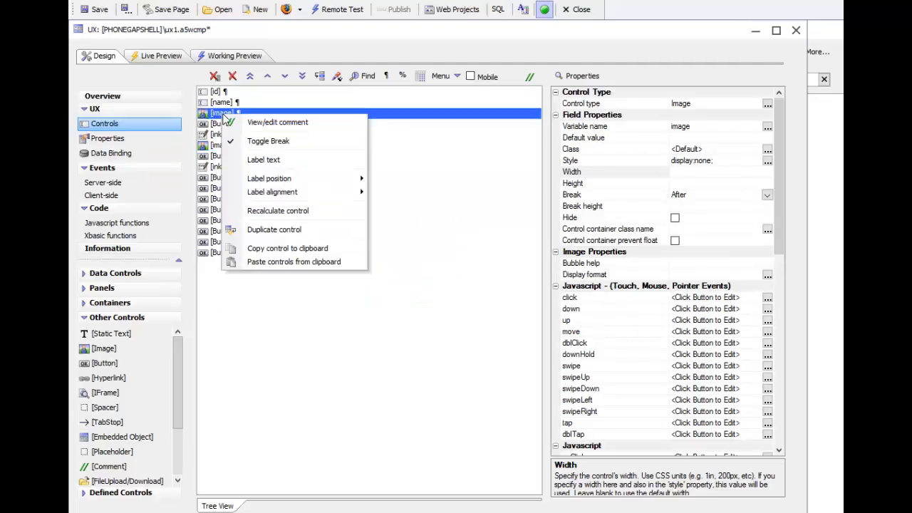
pyautogui.moveTo(281, 181)
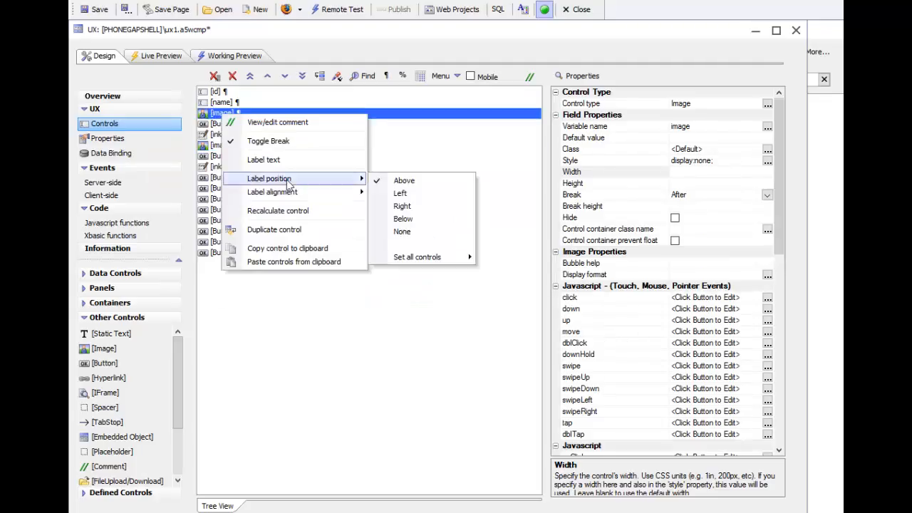
pyautogui.click(403, 233)
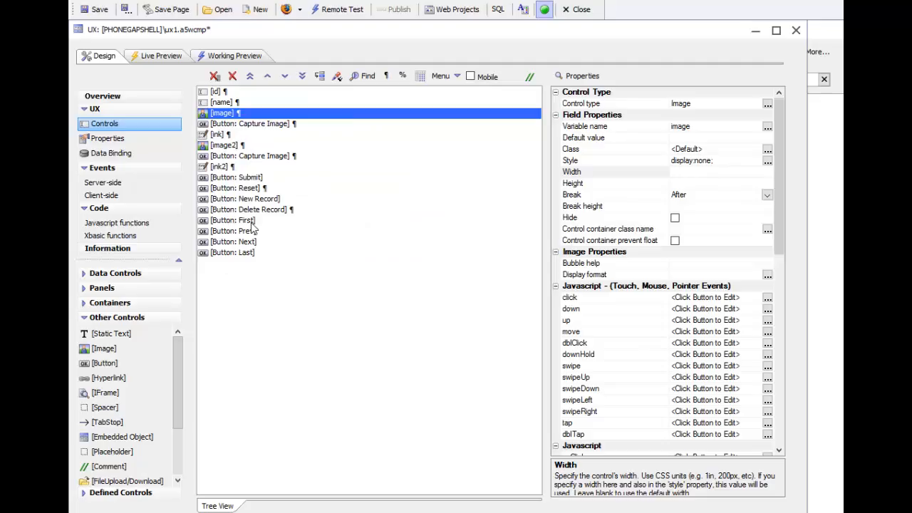
# - Save the component and run it in a full live preview
pyautogui.click(94, 8)
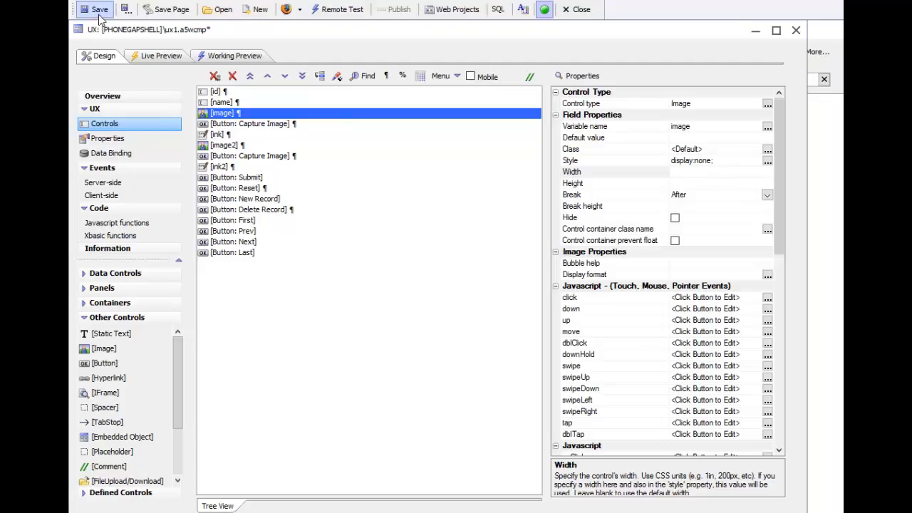
pyautogui.click(160, 58)
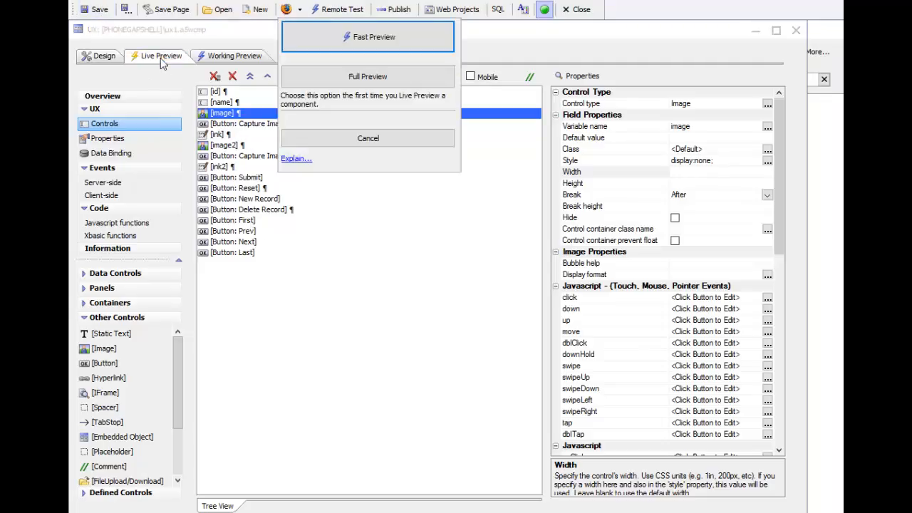
pyautogui.click(355, 79)
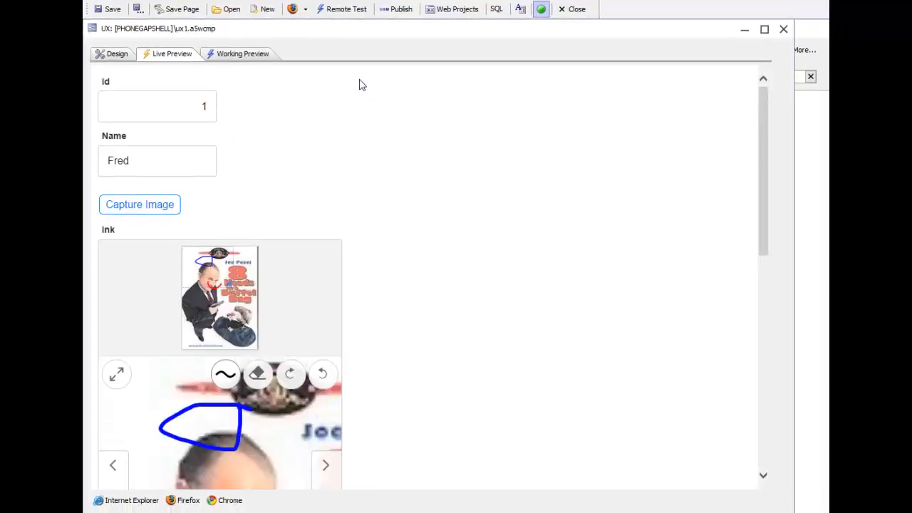
# - Examine the ink and ink2 controls and their annotated images in the previewed form
pyautogui.moveTo(762, 192)
pyautogui.mouseDown()
pyautogui.moveTo(762, 325)
pyautogui.moveTo(761, 234)
pyautogui.mouseUp()
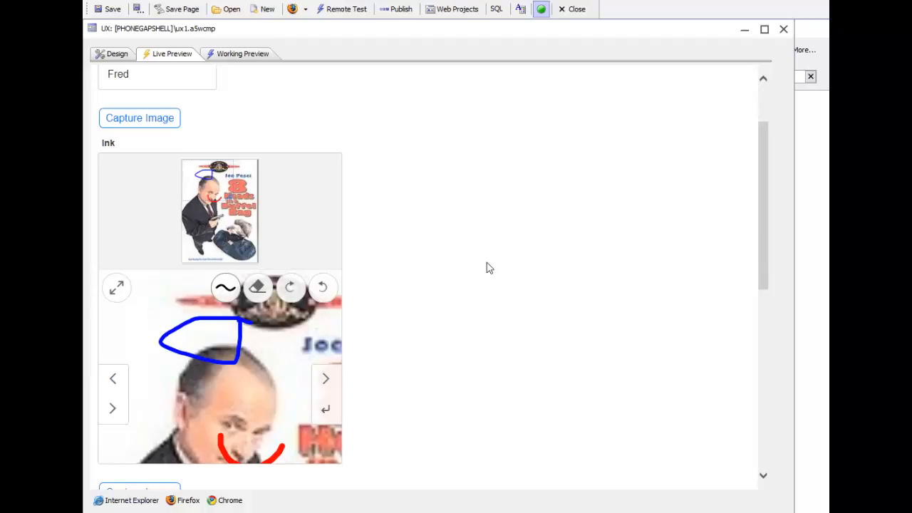
pyautogui.scroll(-6, 489, 271)
pyautogui.scroll(4, 489, 283)
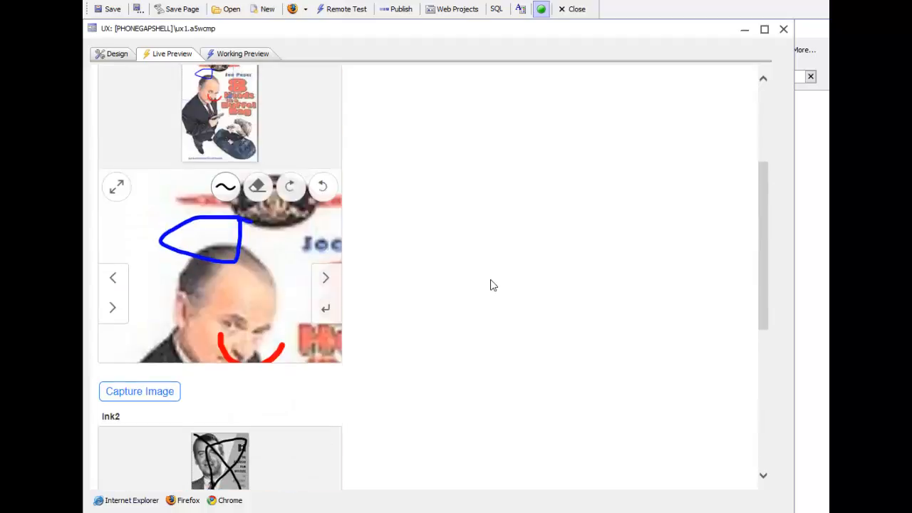
pyautogui.scroll(4, 490, 285)
pyautogui.scroll(-3, 491, 290)
pyautogui.scroll(2, 490, 292)
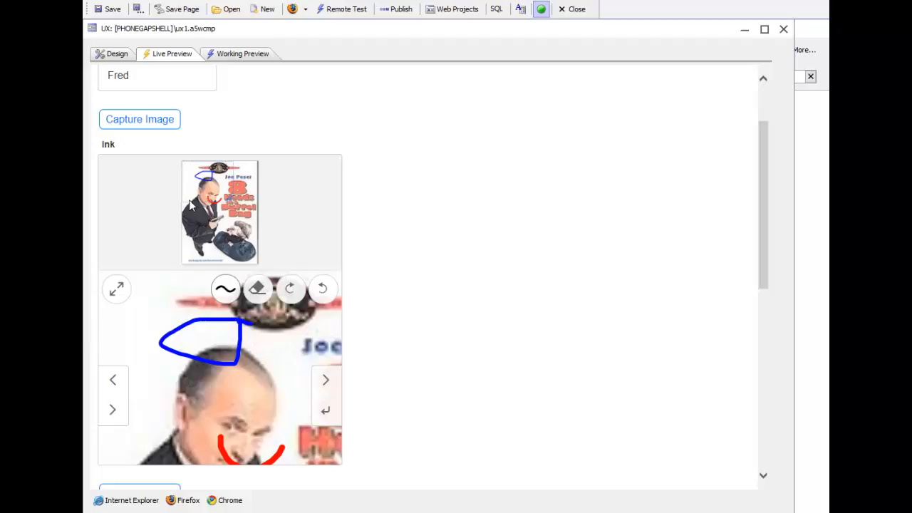
pyautogui.scroll(3, 466, 307)
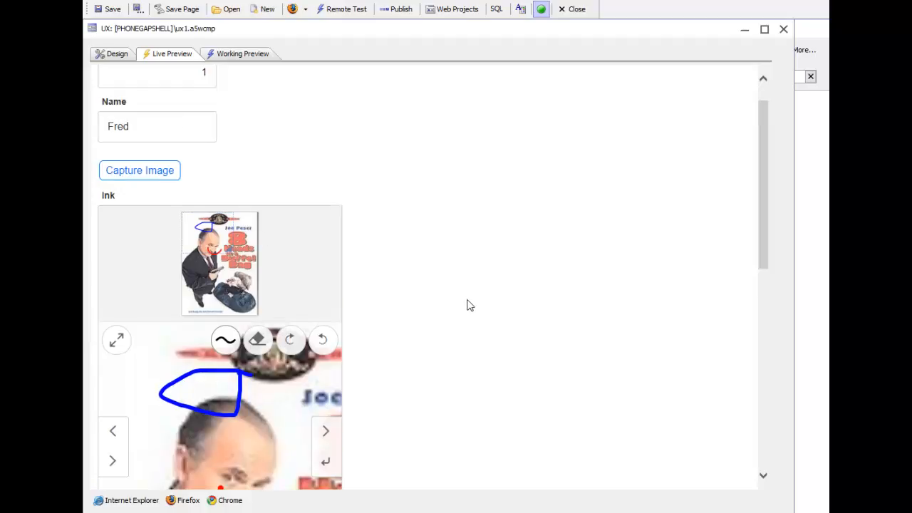
# - Upload 4297.JPG from the MovieImages folder as the background image of the first ink control
pyautogui.click(147, 206)
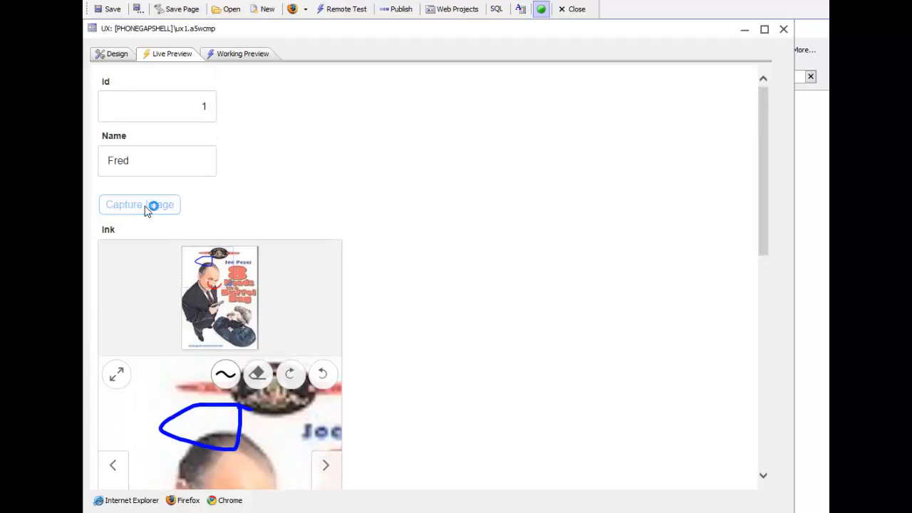
pyautogui.click(424, 223)
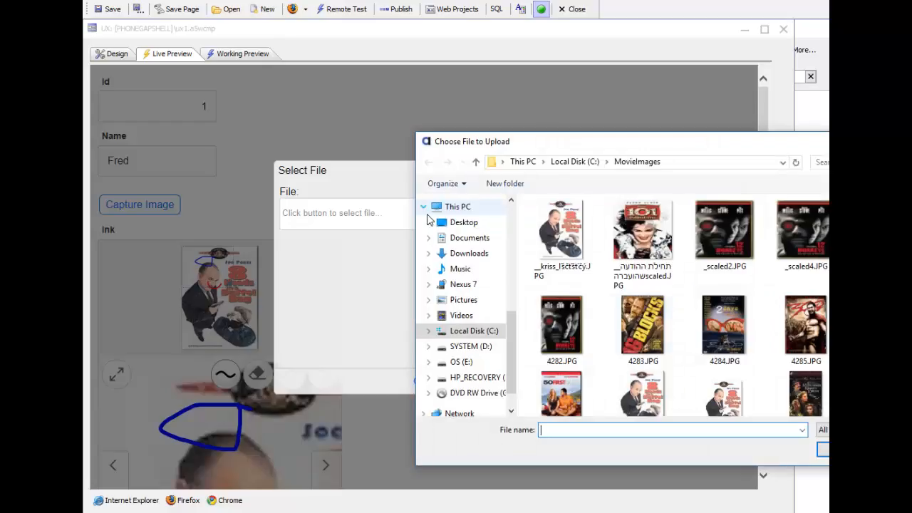
pyautogui.click(647, 353)
pyautogui.scroll(-5, 649, 354)
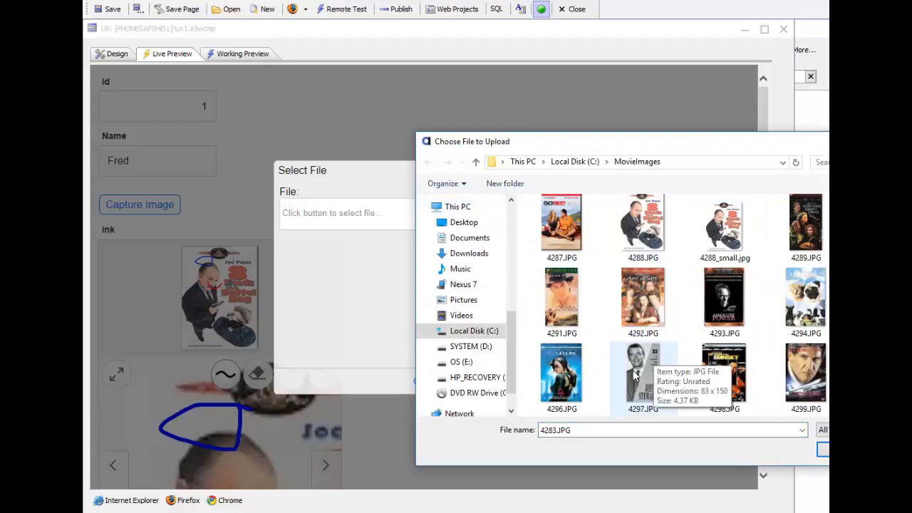
pyautogui.doubleClick(633, 375)
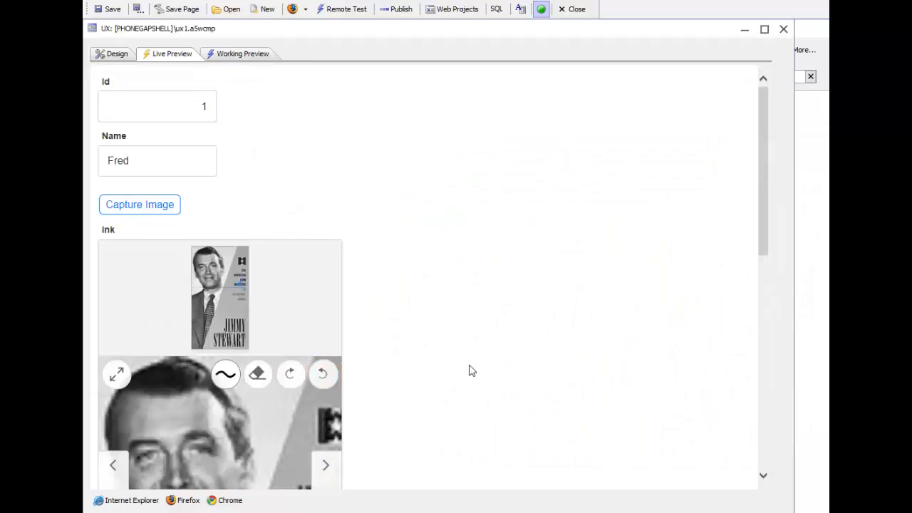
# - Draw a thin blue loop around the nose on the image in the first ink control
pyautogui.scroll(-2, 394, 342)
pyautogui.scroll(-1, 395, 342)
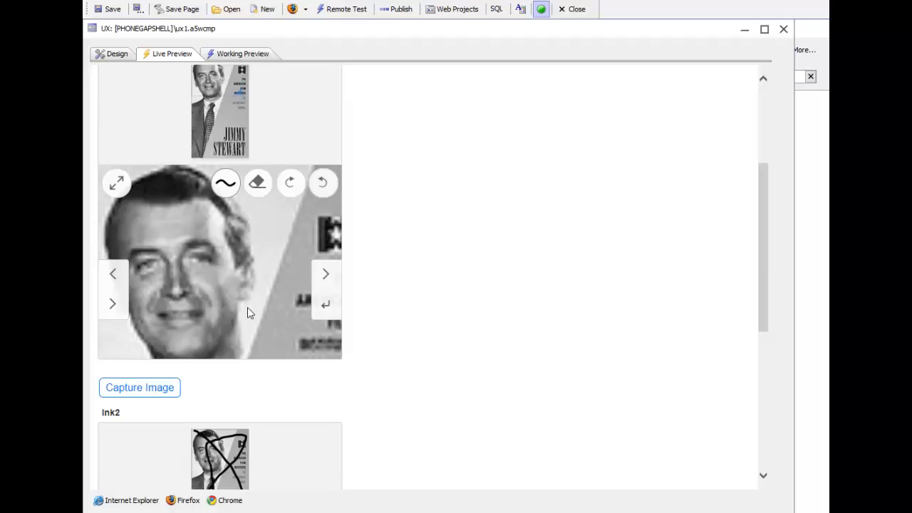
pyautogui.click(227, 186)
pyautogui.click(242, 220)
pyautogui.moveTo(176, 262); pyautogui.dragTo(178, 249)
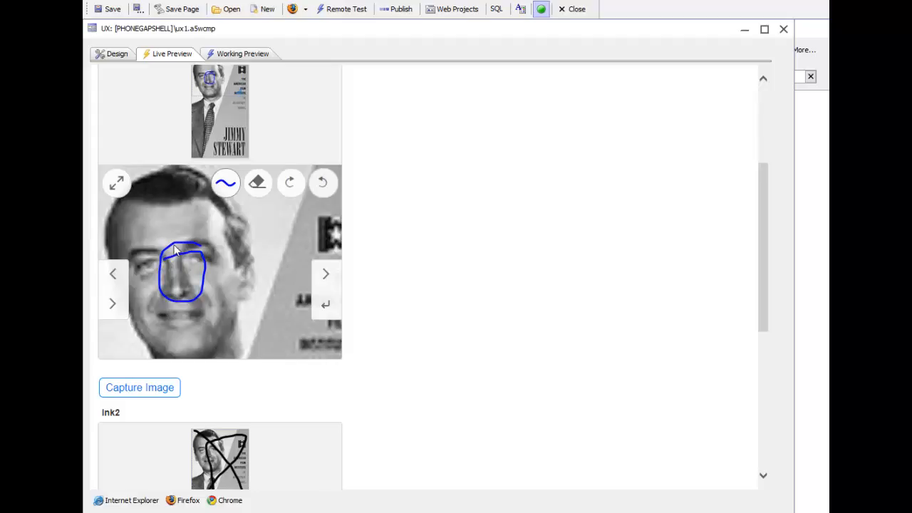
# - Draw a medium-thick yellow box around the blue loop on the face, and undo and redo that stroke
pyautogui.click(226, 186)
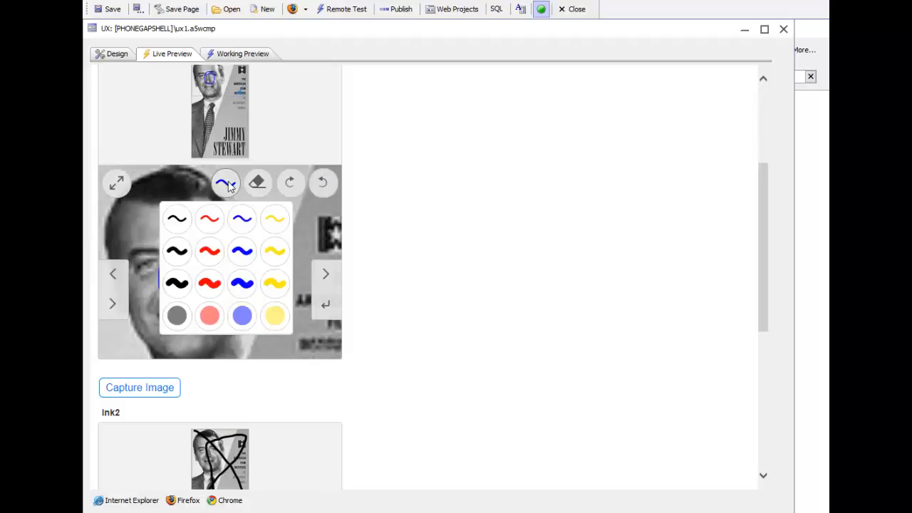
pyautogui.click(275, 252)
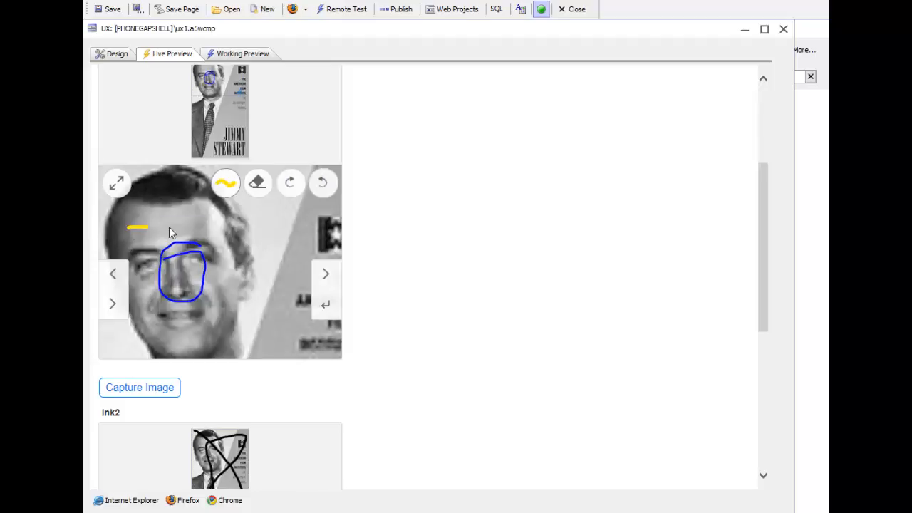
pyautogui.moveTo(262, 225)
pyautogui.mouseDown()
pyautogui.moveTo(267, 303)
pyautogui.moveTo(156, 316)
pyautogui.mouseUp()
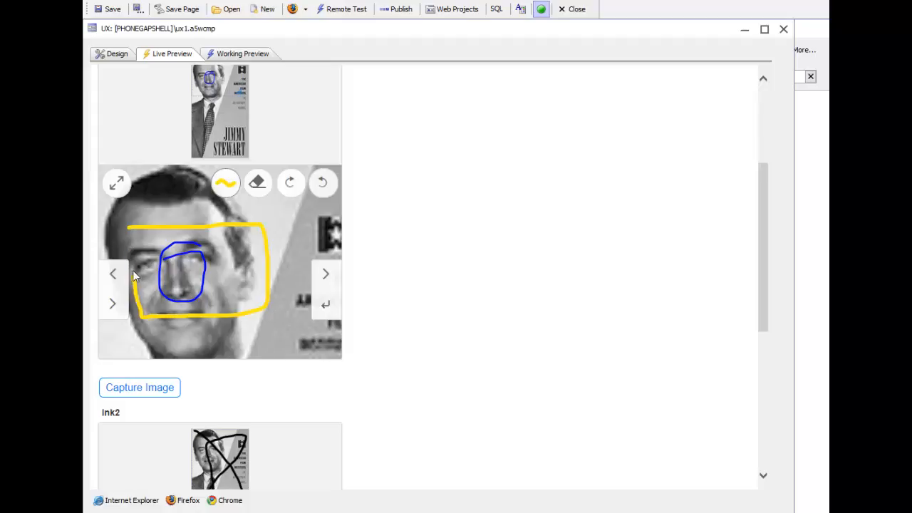
pyautogui.moveTo(135, 276); pyautogui.dragTo(132, 233)
pyautogui.click(322, 183)
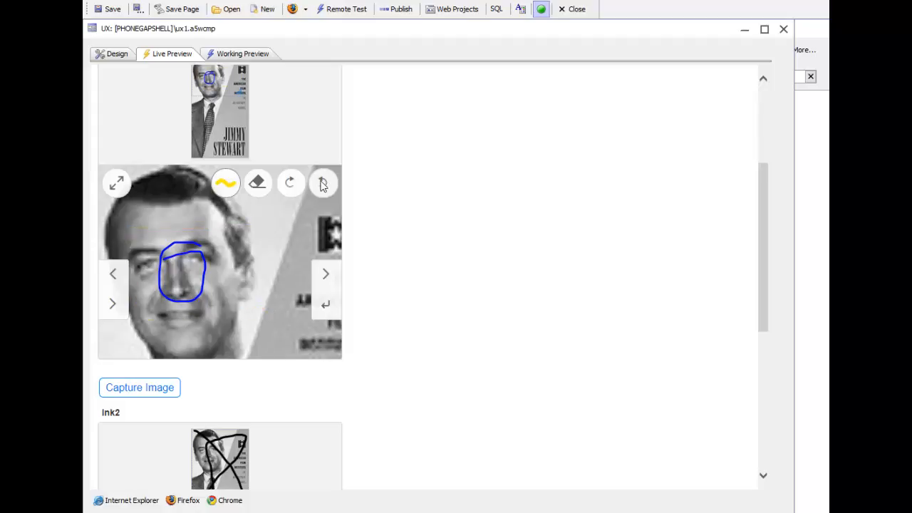
pyautogui.click(290, 183)
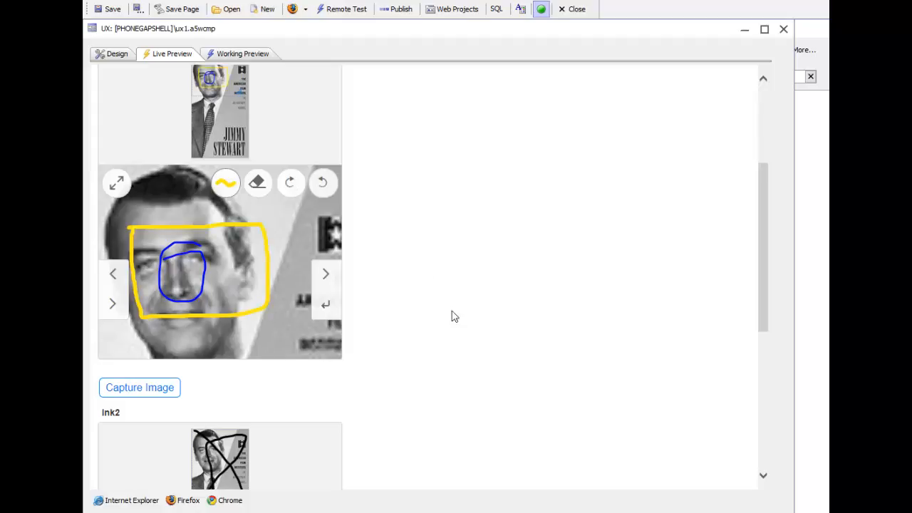
# - Submit the record with the new ink annotations and return to the annotated image
pyautogui.moveTo(761, 286); pyautogui.dragTo(774, 438)
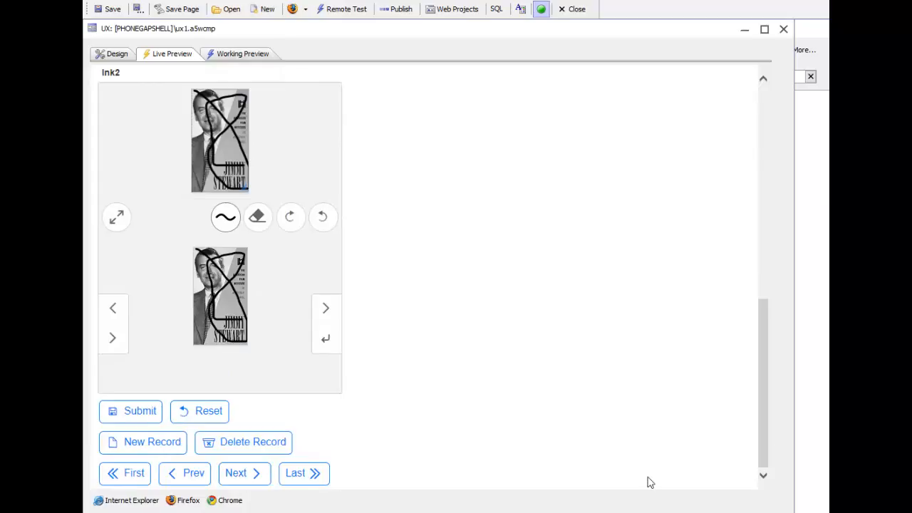
pyautogui.click(137, 422)
pyautogui.scroll(5, 527, 288)
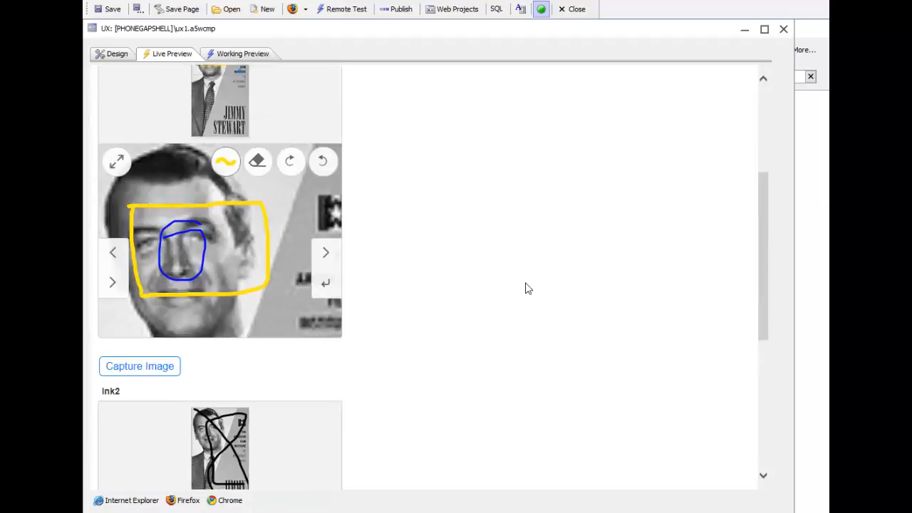